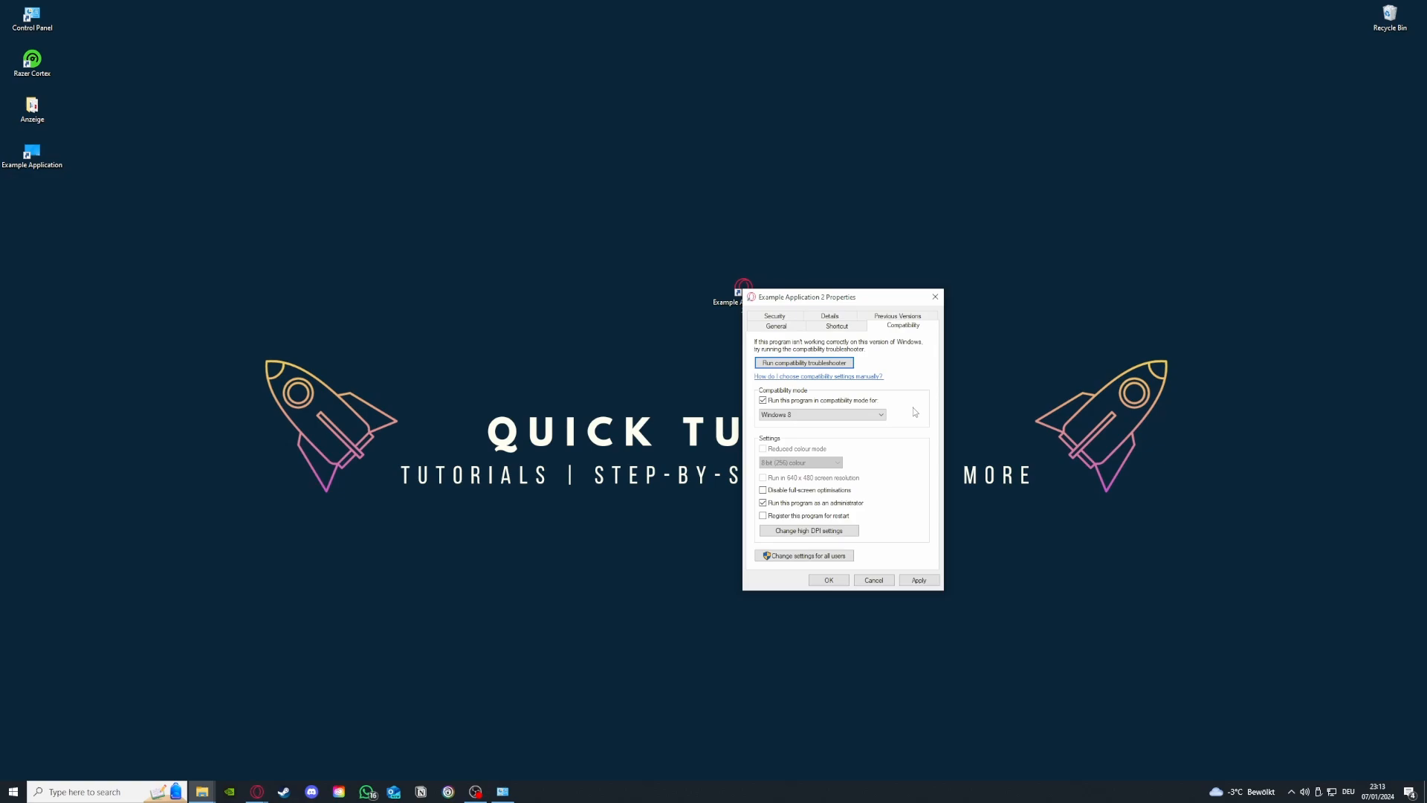
- Apply the compatibility settings for Example Application 2 and close its properties
left_click(919, 580)
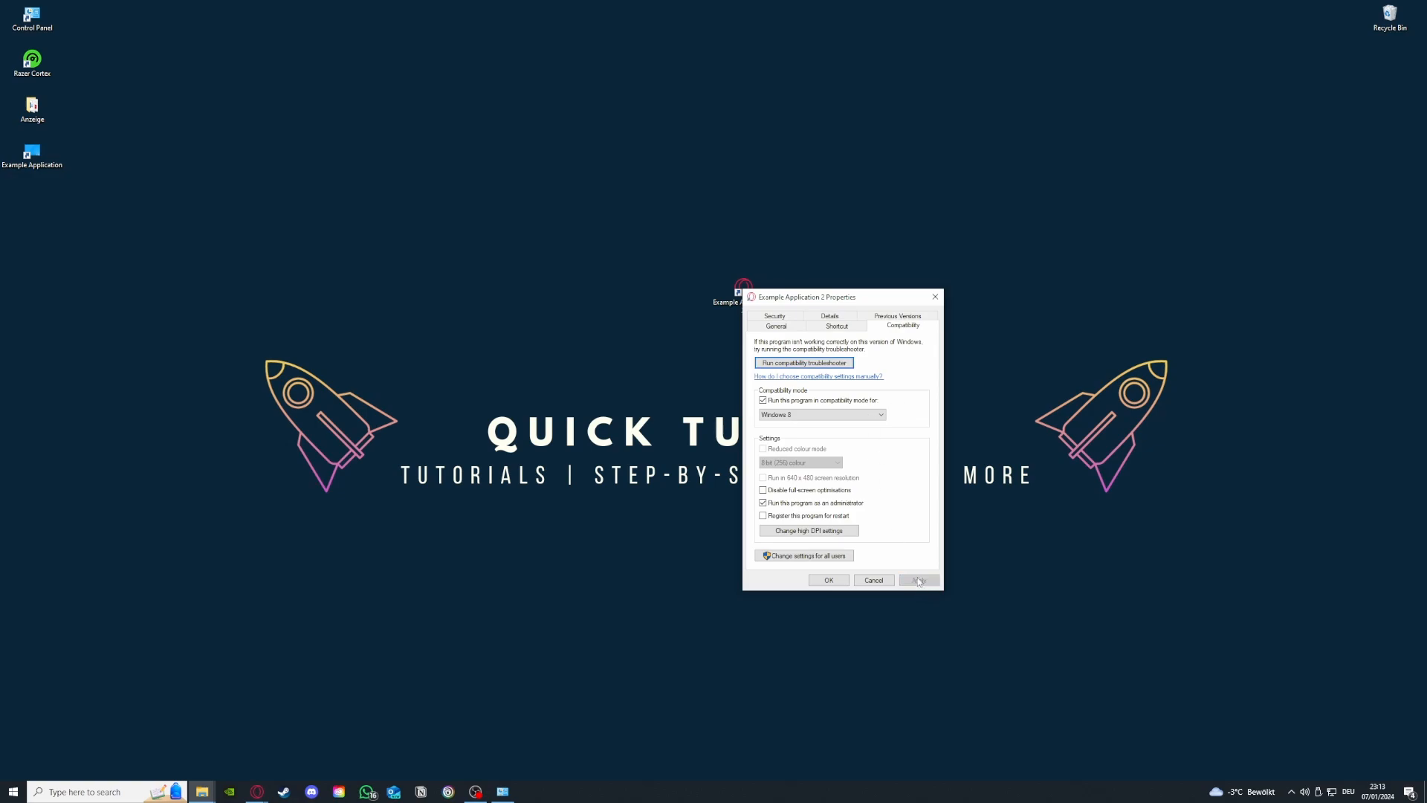
left_click(827, 581)
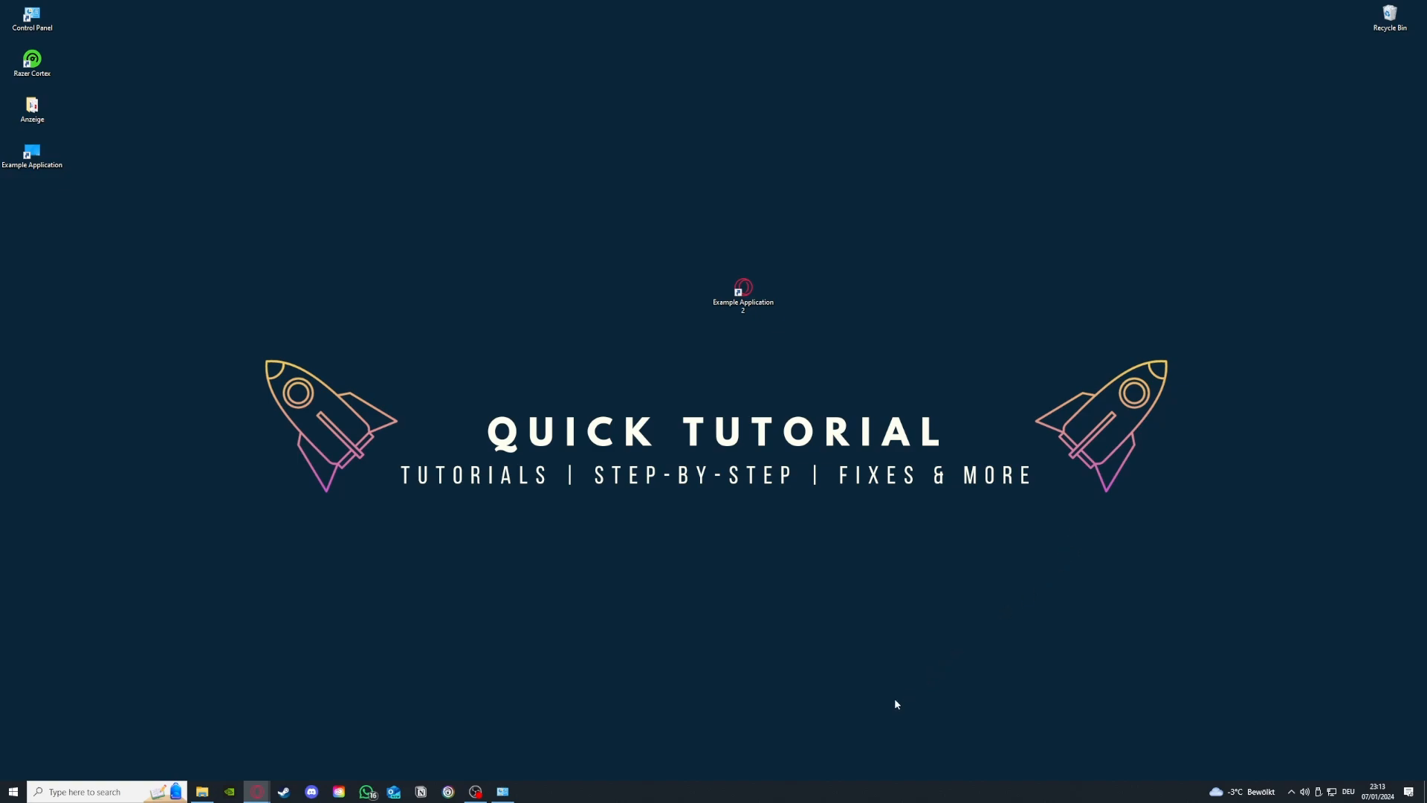
- Open Task Manager and maximize its window
right_click(787, 792)
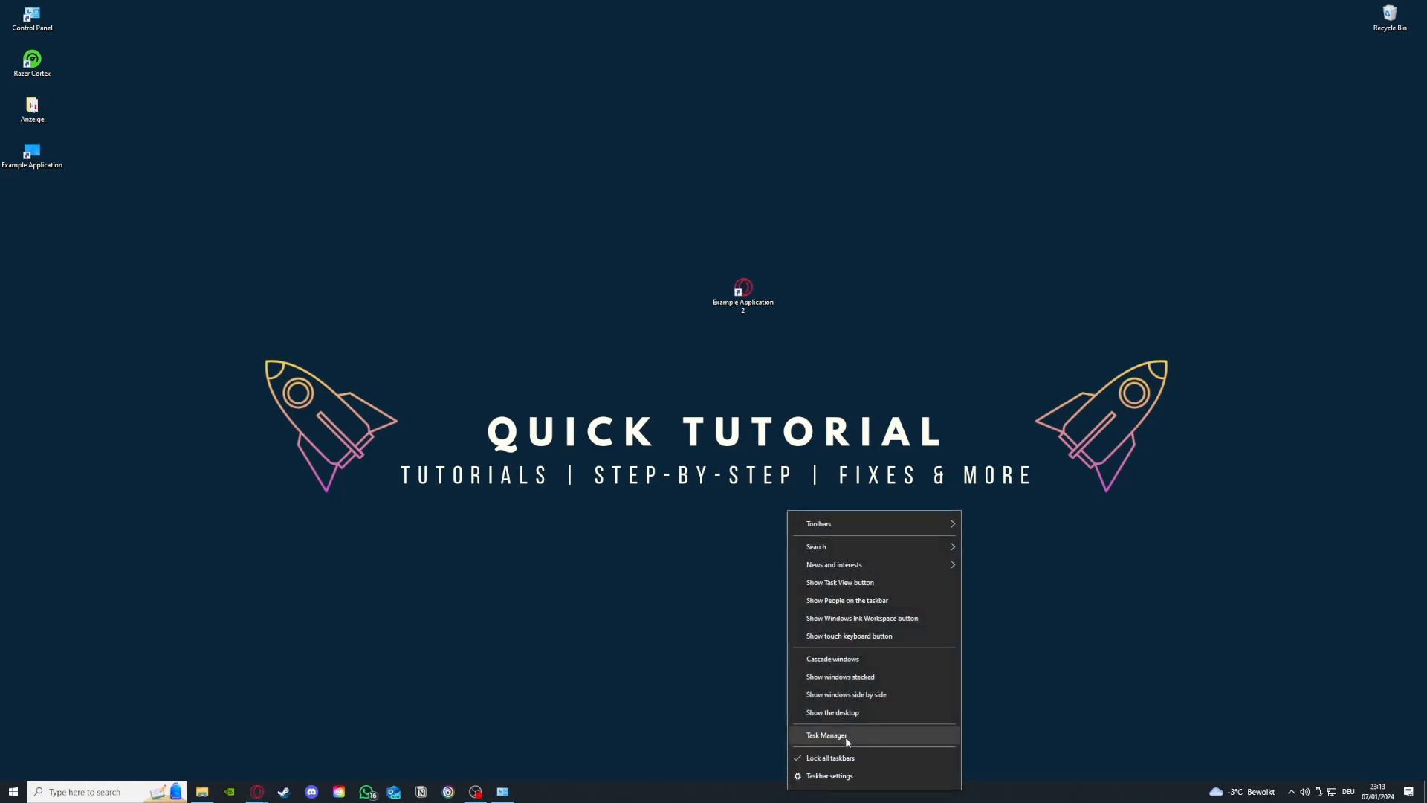
left_click(848, 736)
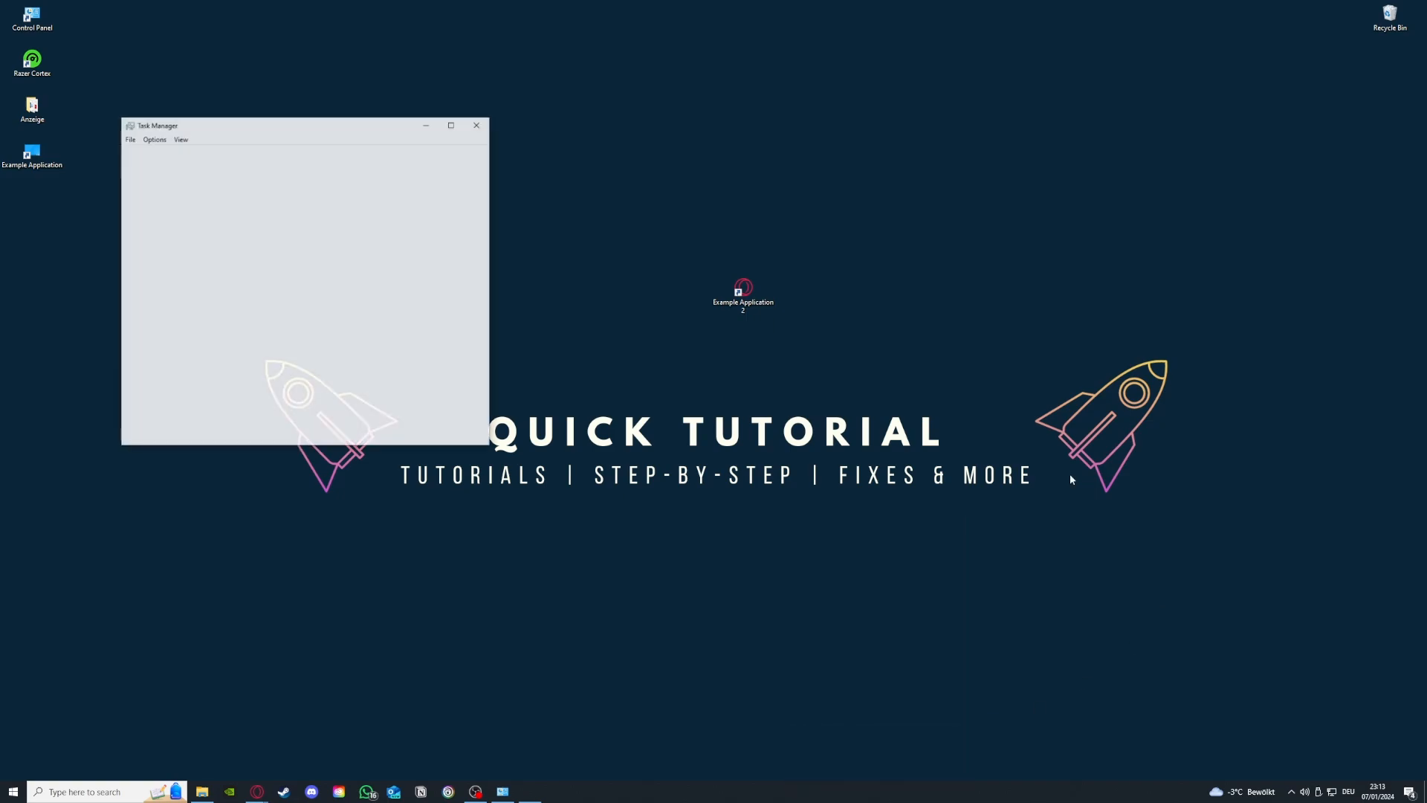
left_click(452, 124)
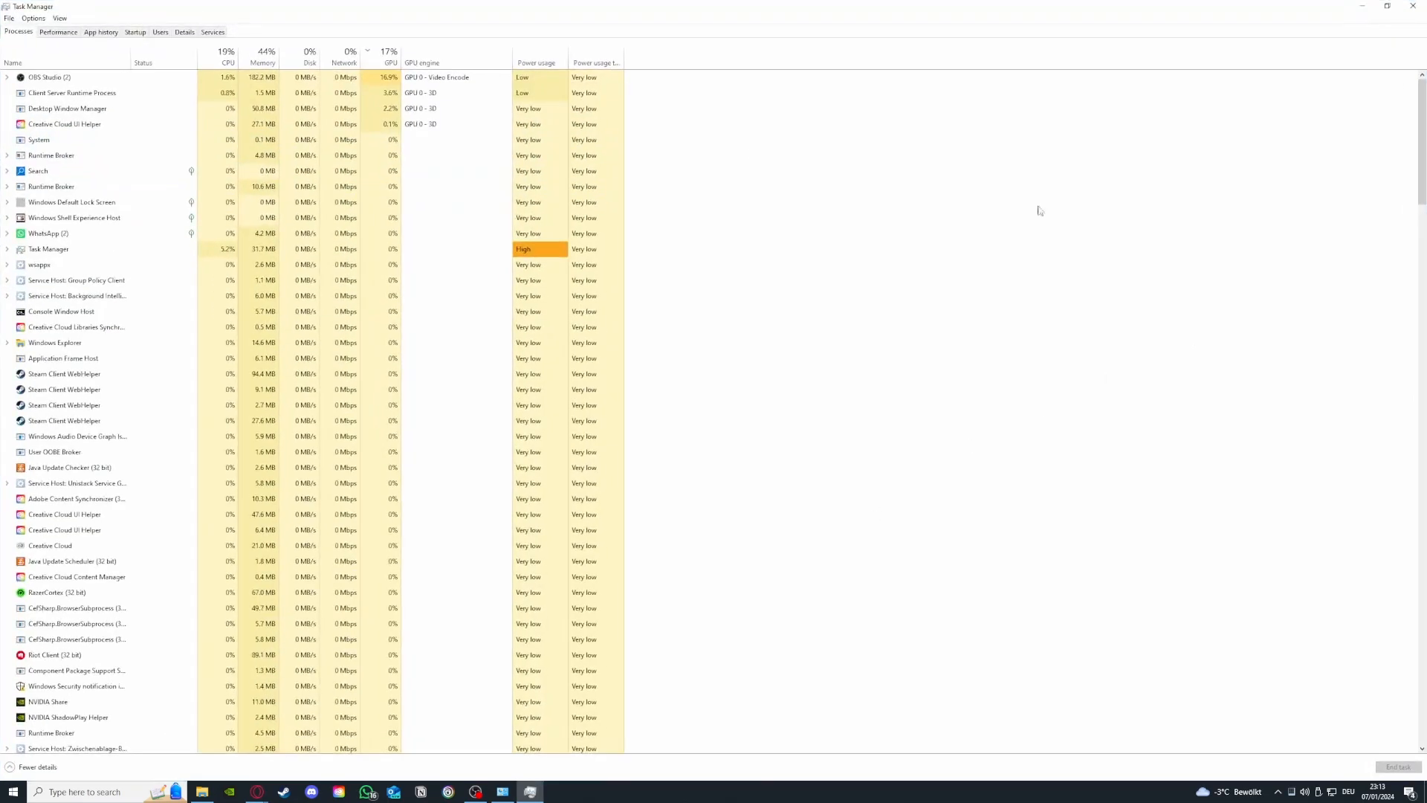
- Look through the running processes and end the uppermost Steam Client WebHelper task
scroll(171, 217, "down", 7)
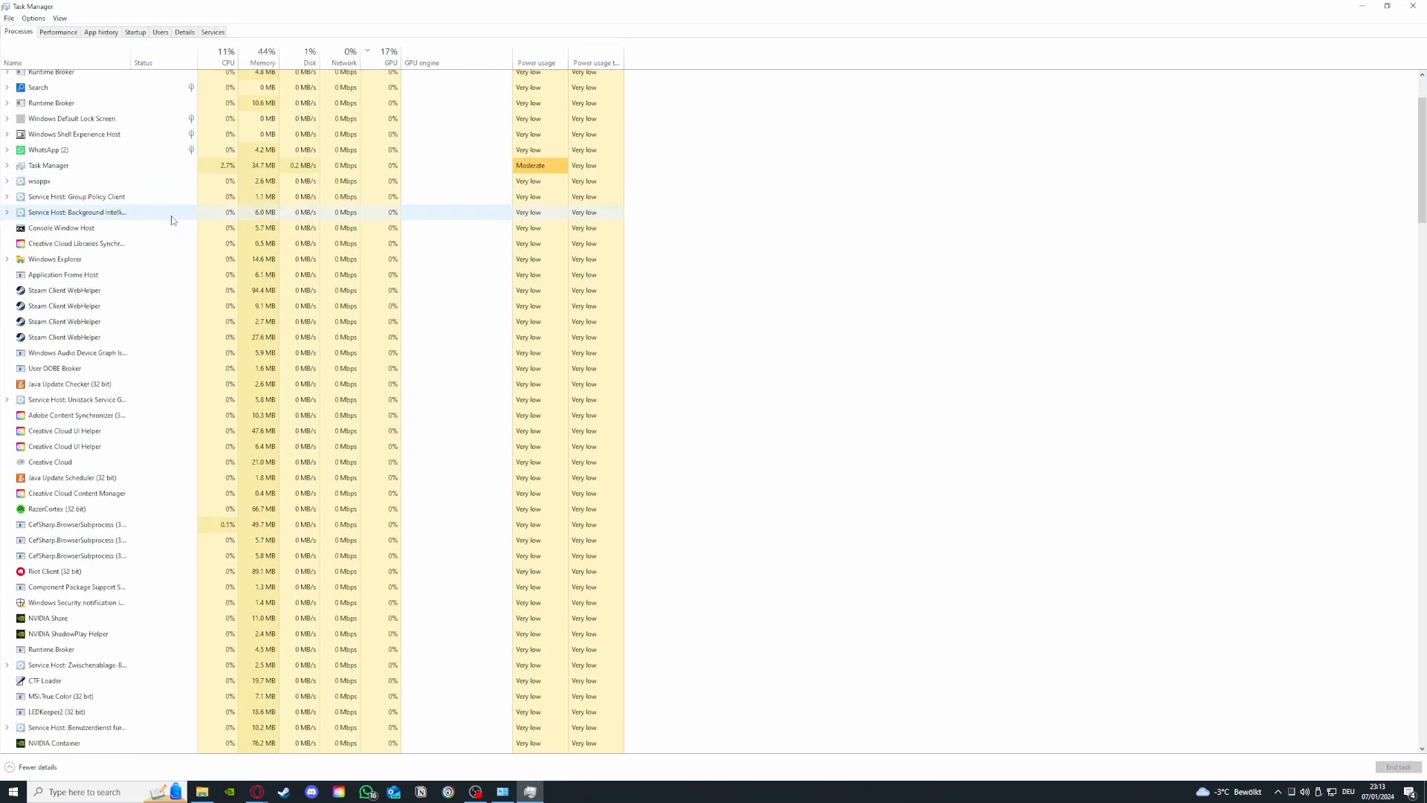
scroll(171, 221, "down", 12)
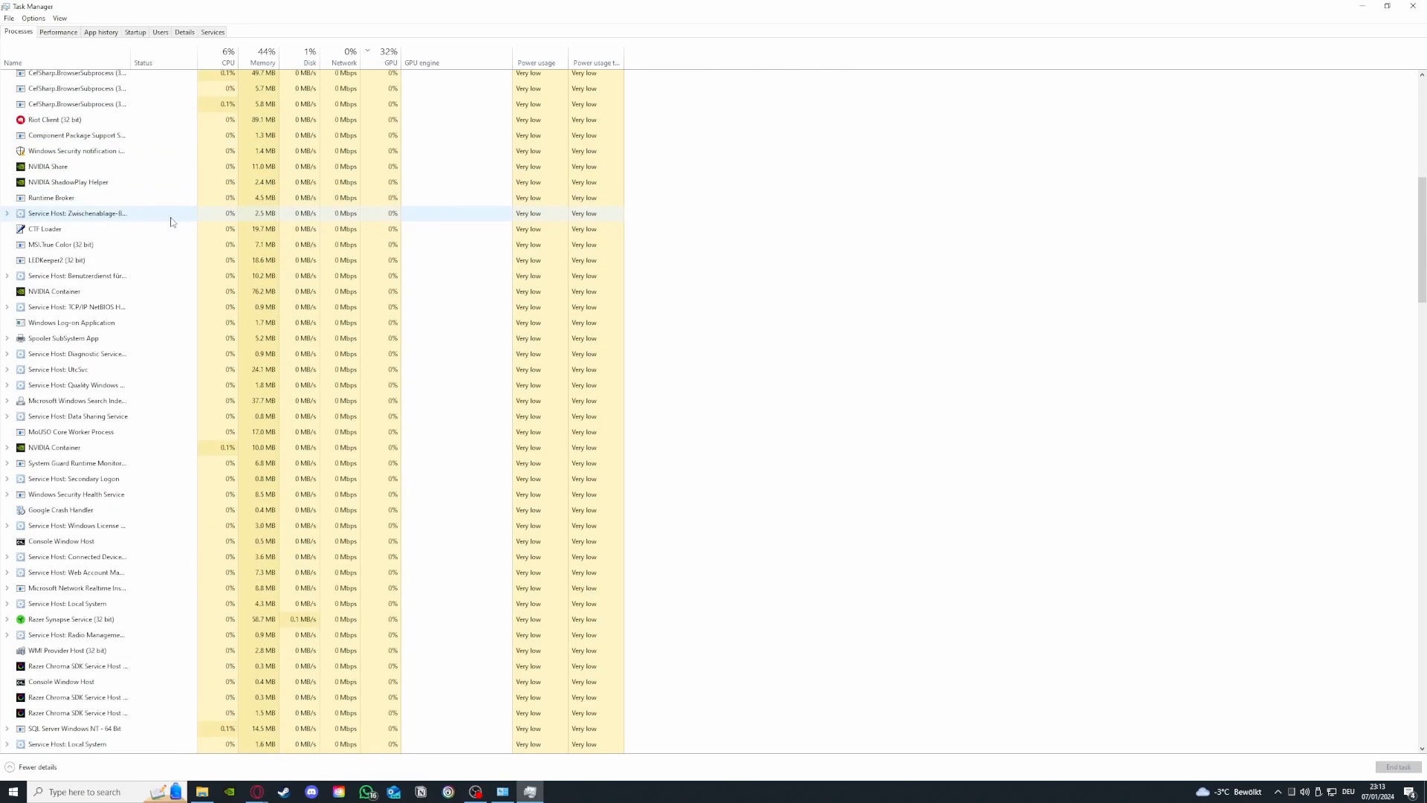
scroll(170, 222, "down", 11)
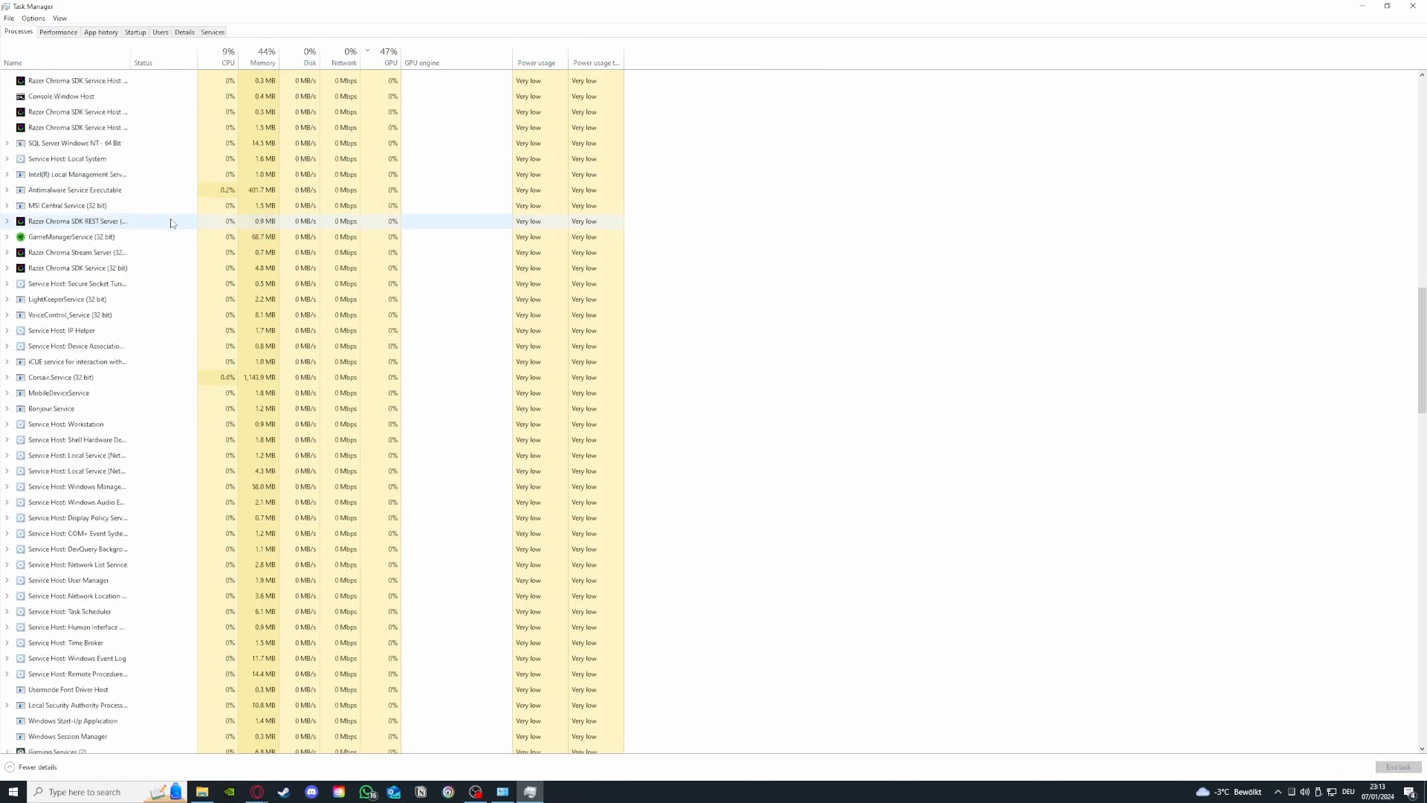
scroll(179, 234, "down", 4)
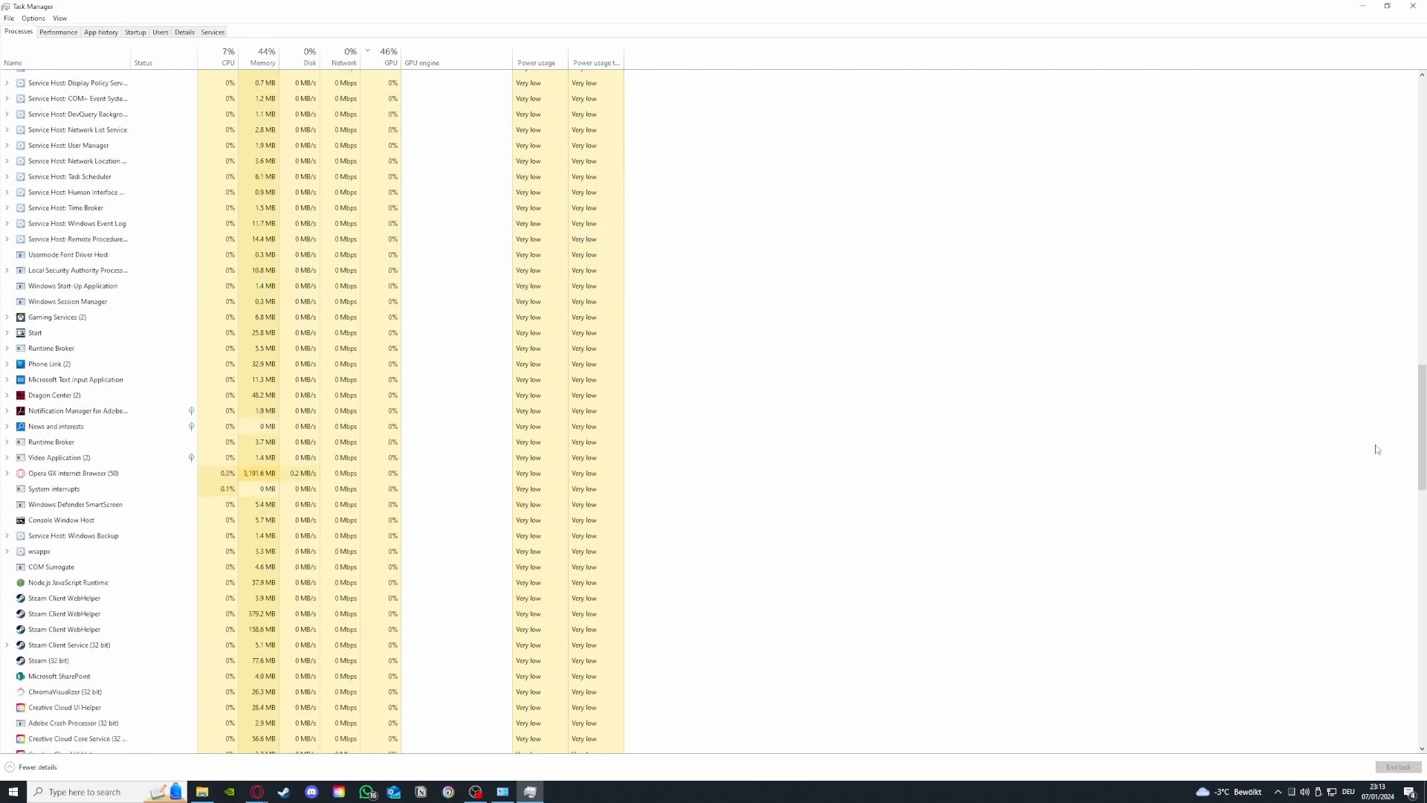
left_click_drag(1421, 447, 1421, 141)
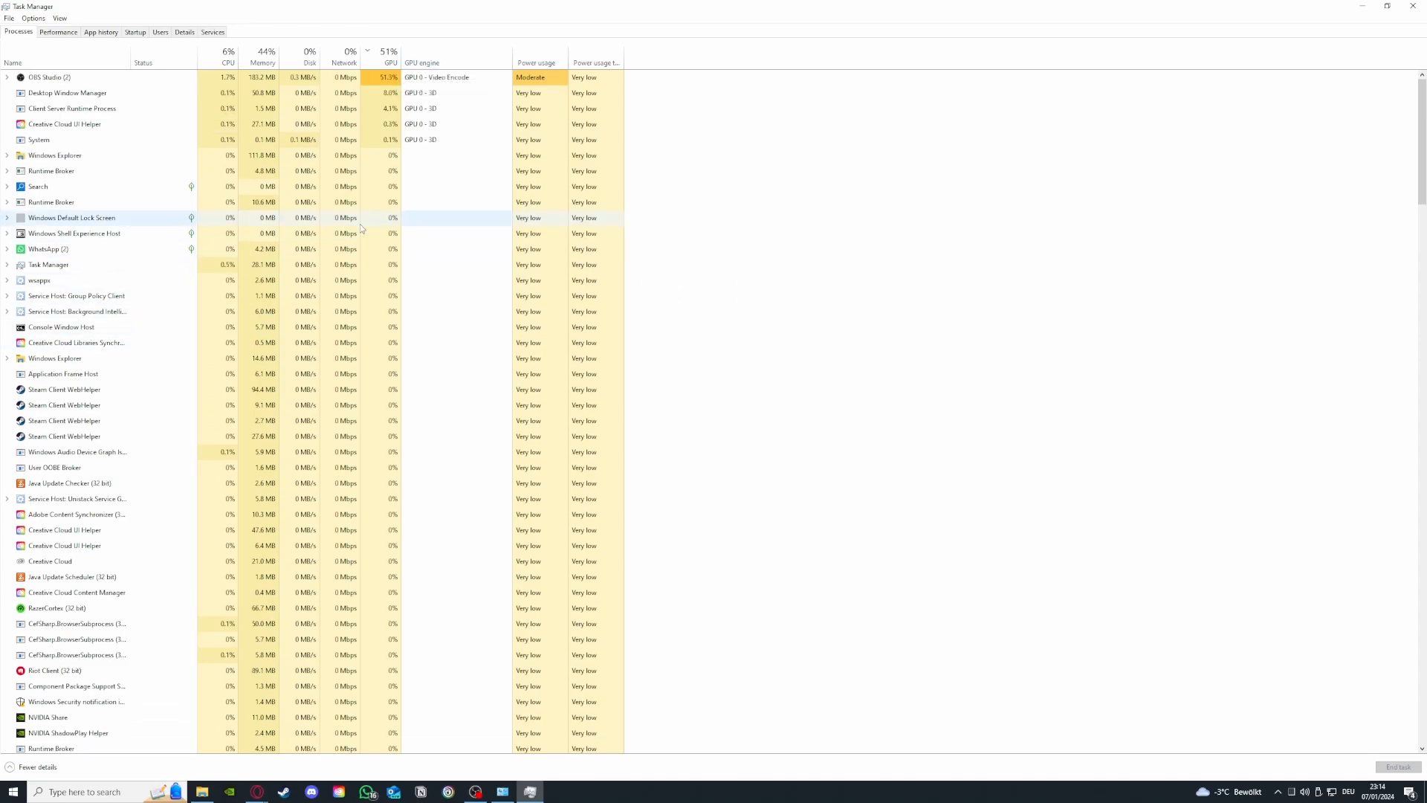
left_click(170, 394)
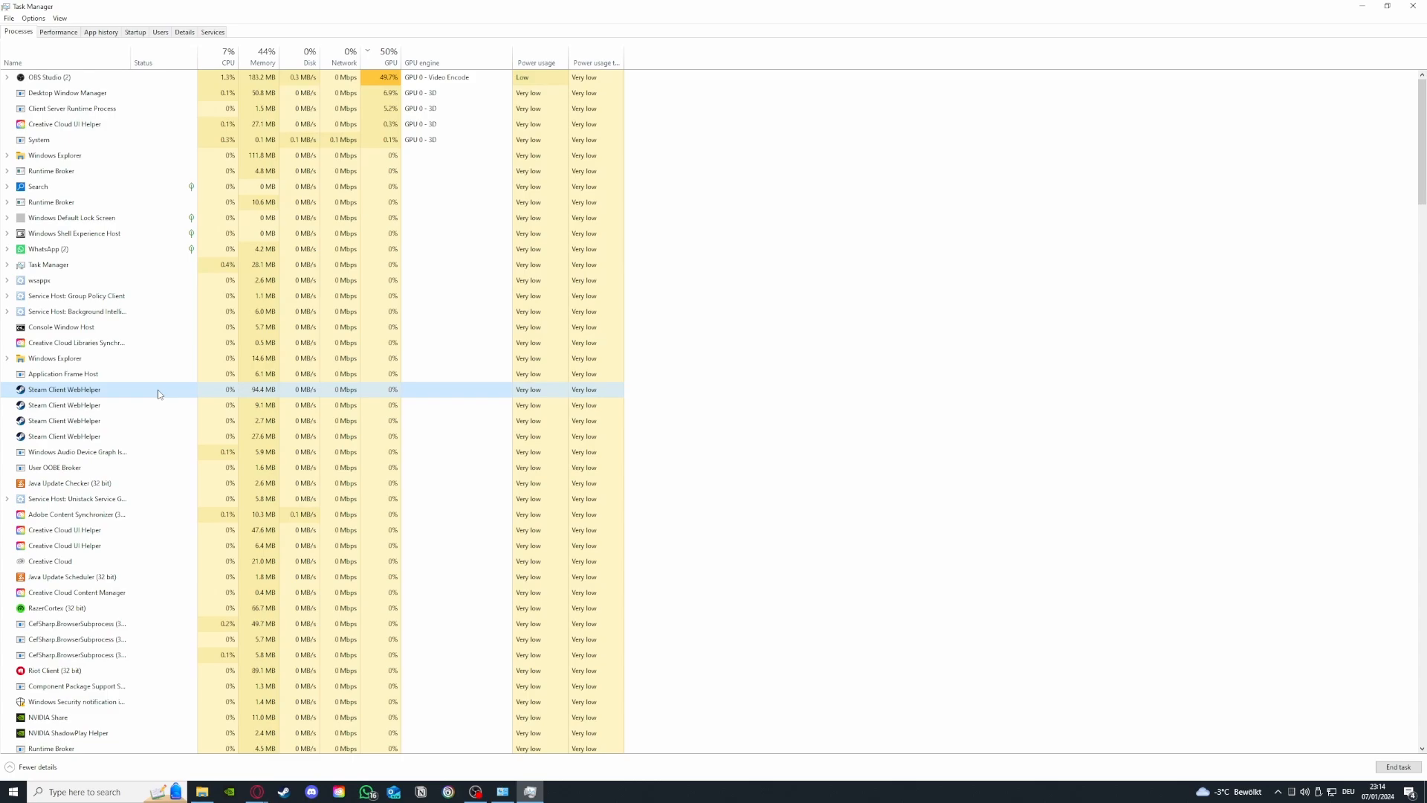
right_click(158, 394)
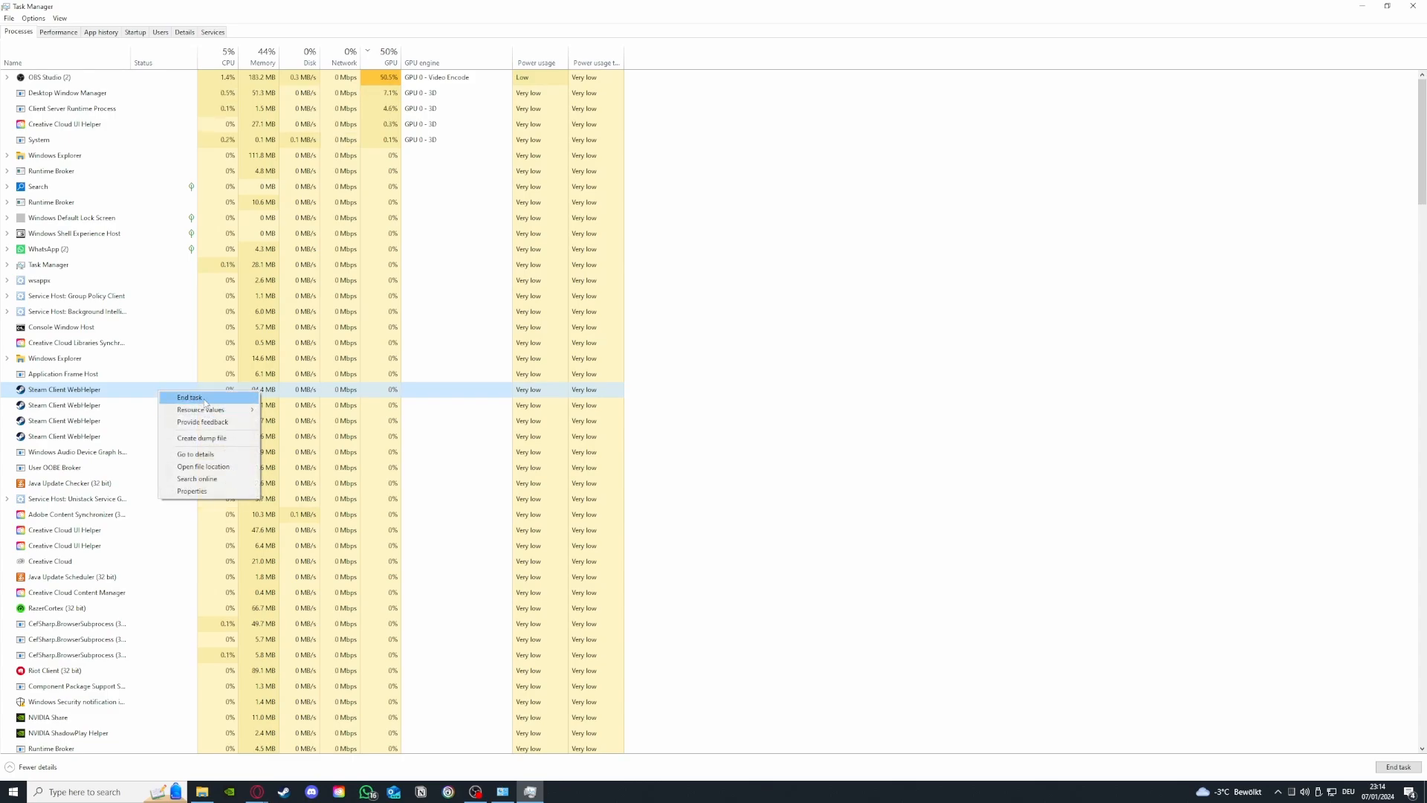
left_click(205, 402)
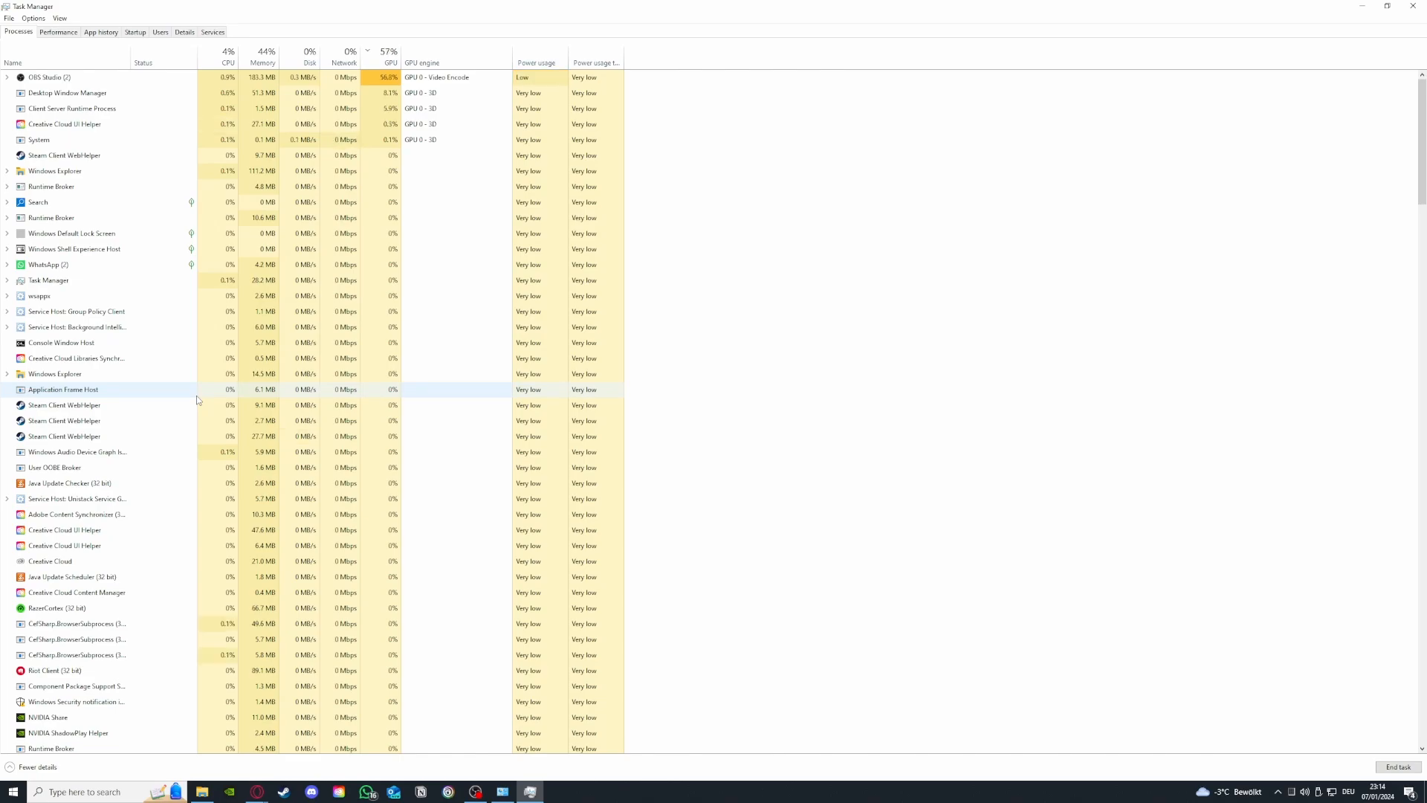
- Examine the CPU and GPU 0 performance graphs, and go back over the list of running processes
left_click(77, 34)
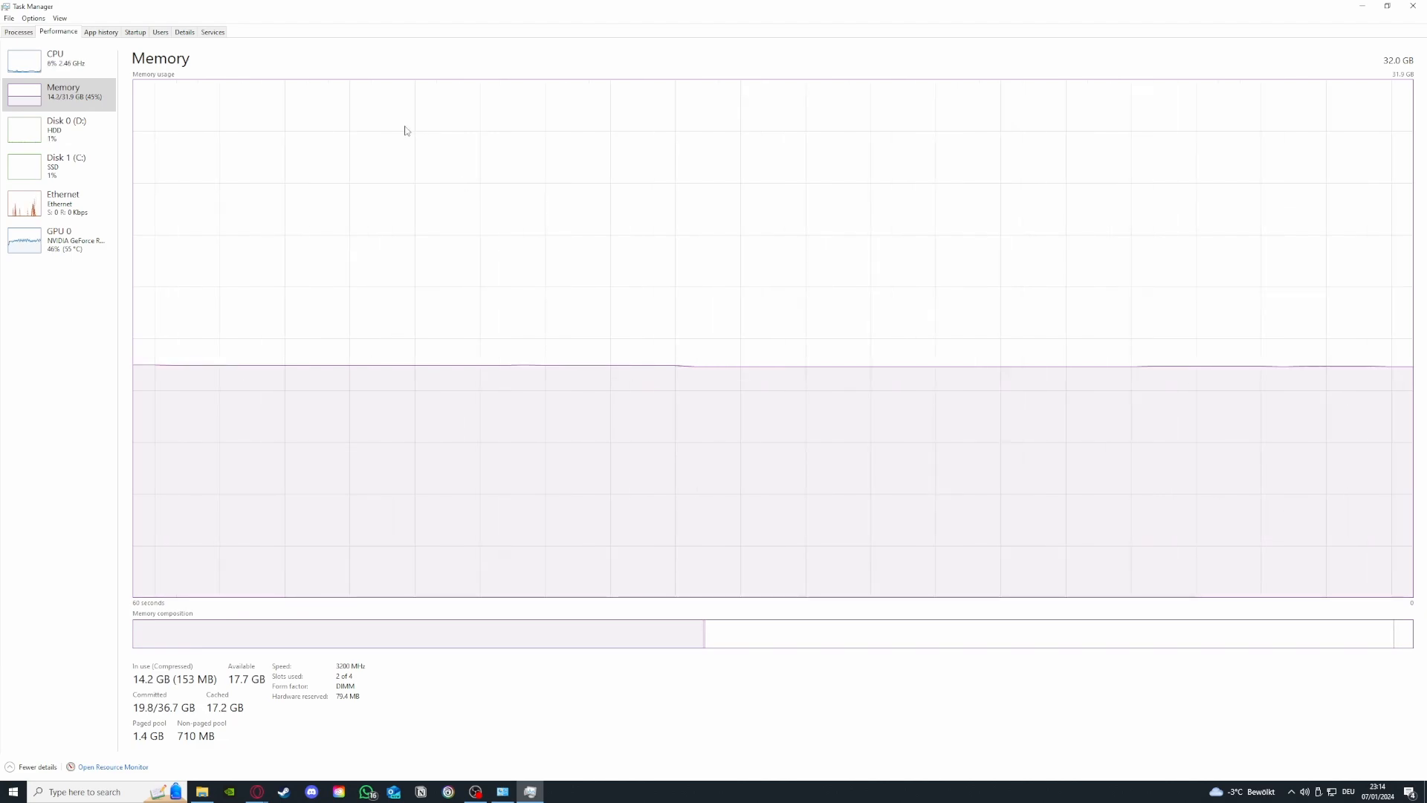
left_click(58, 60)
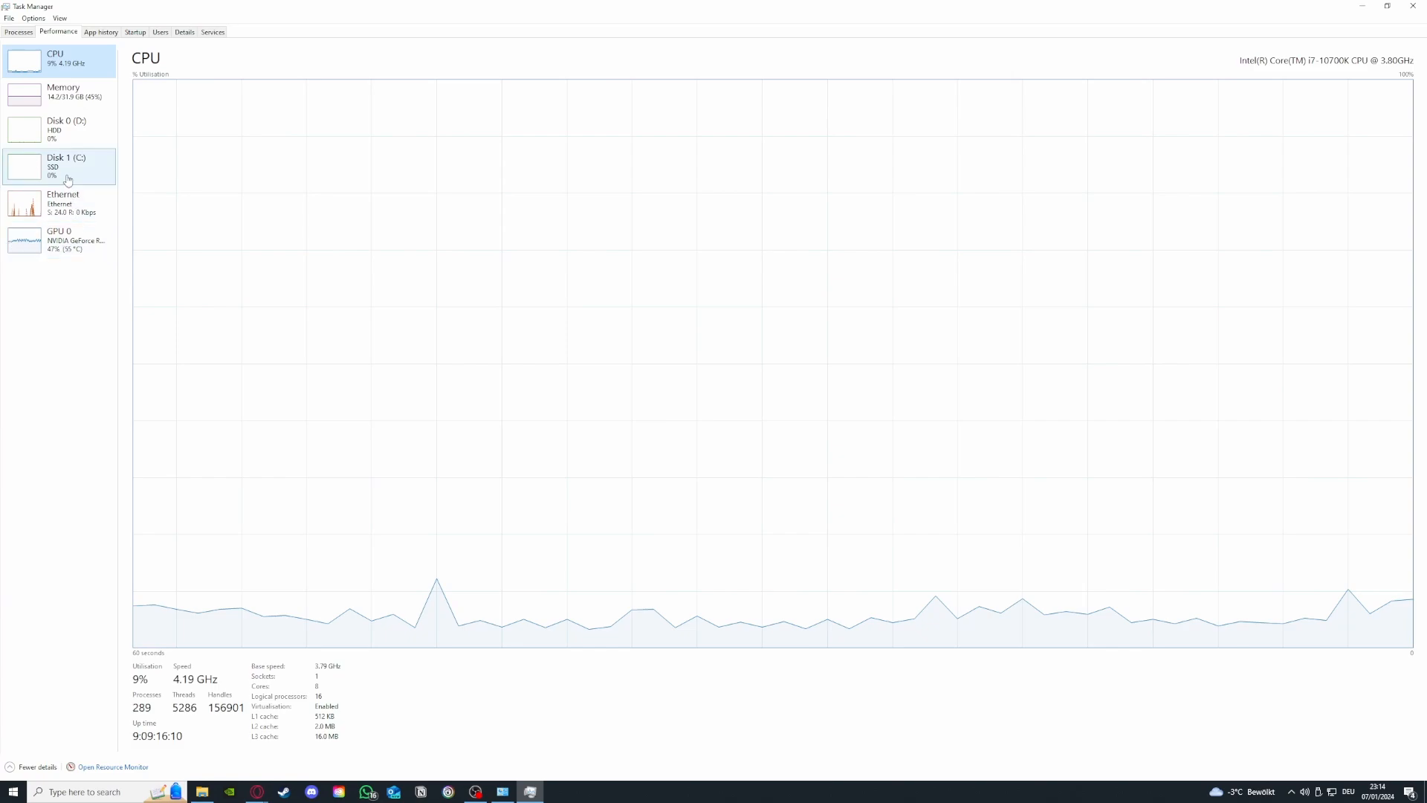
left_click(59, 239)
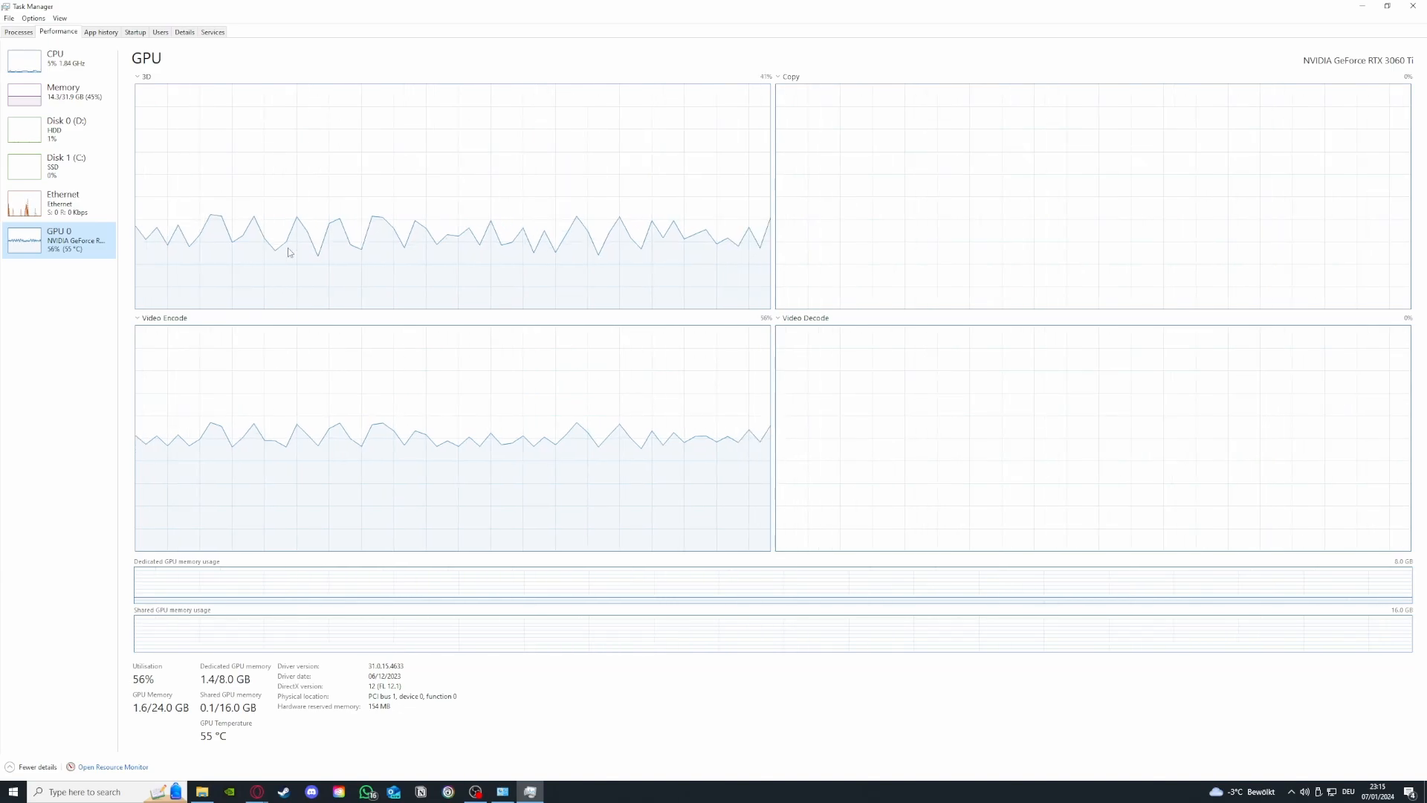
left_click(16, 32)
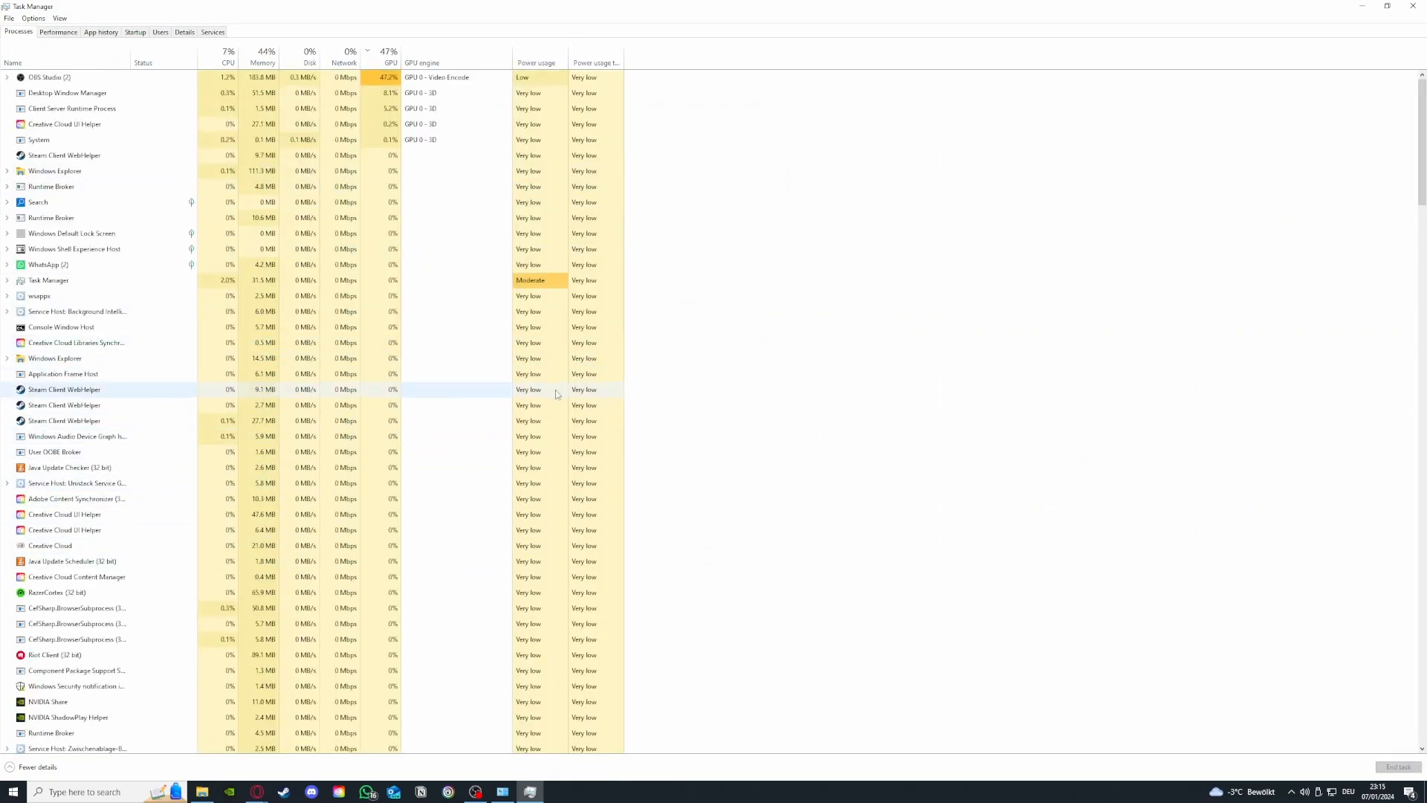
scroll(156, 412, "down", 3)
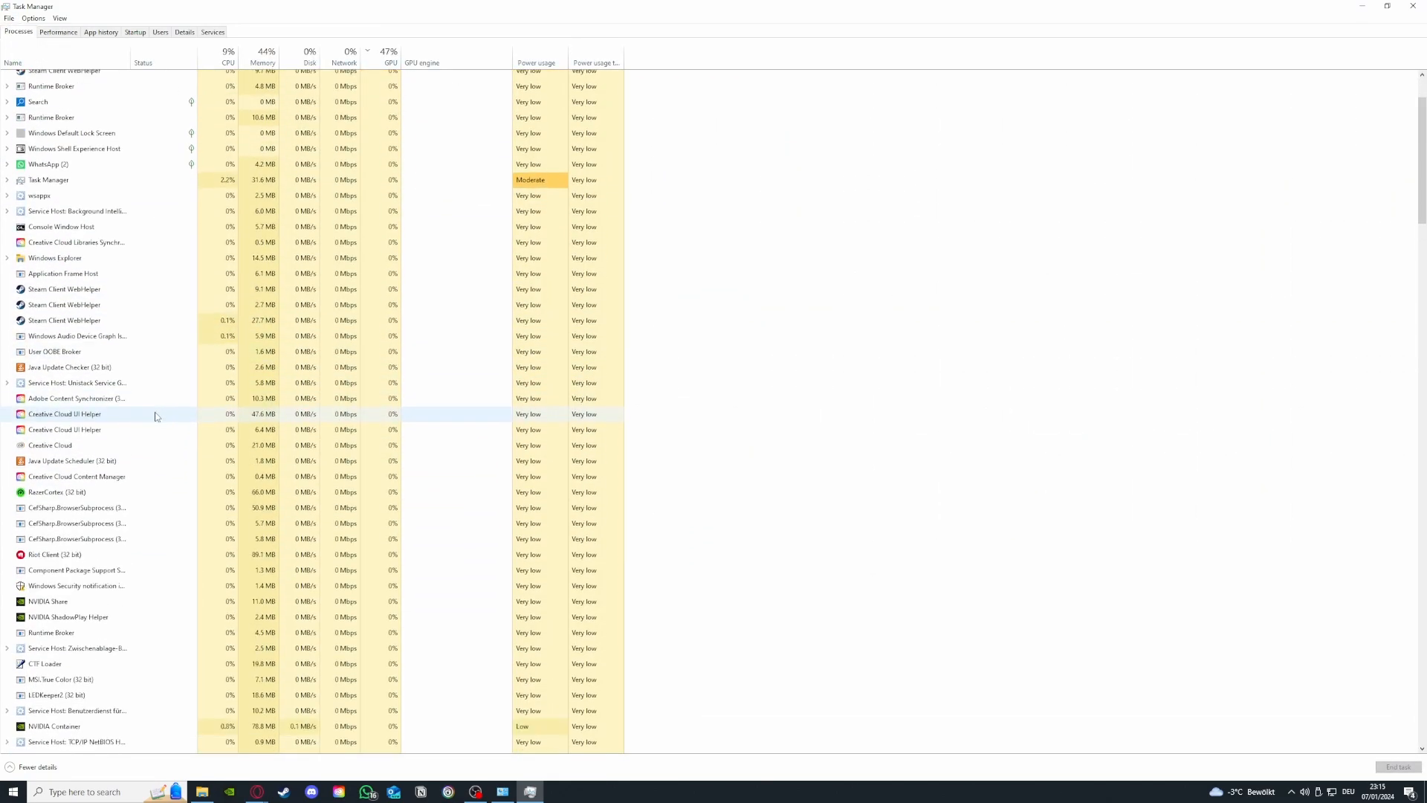
scroll(157, 414, "up", 3)
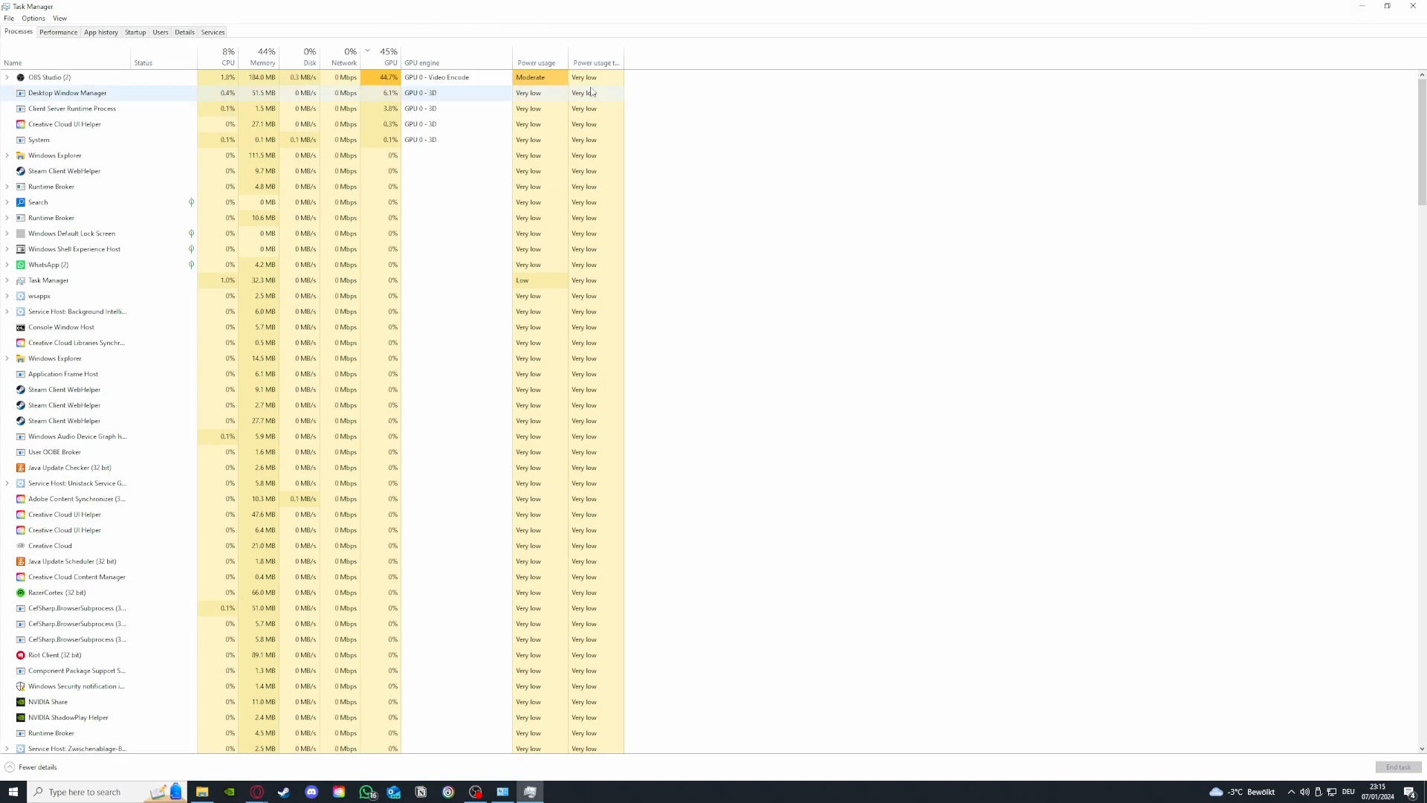
- Review the startup apps, check the options offered for Parsec and iCUE, and close Task Manager
left_click(103, 35)
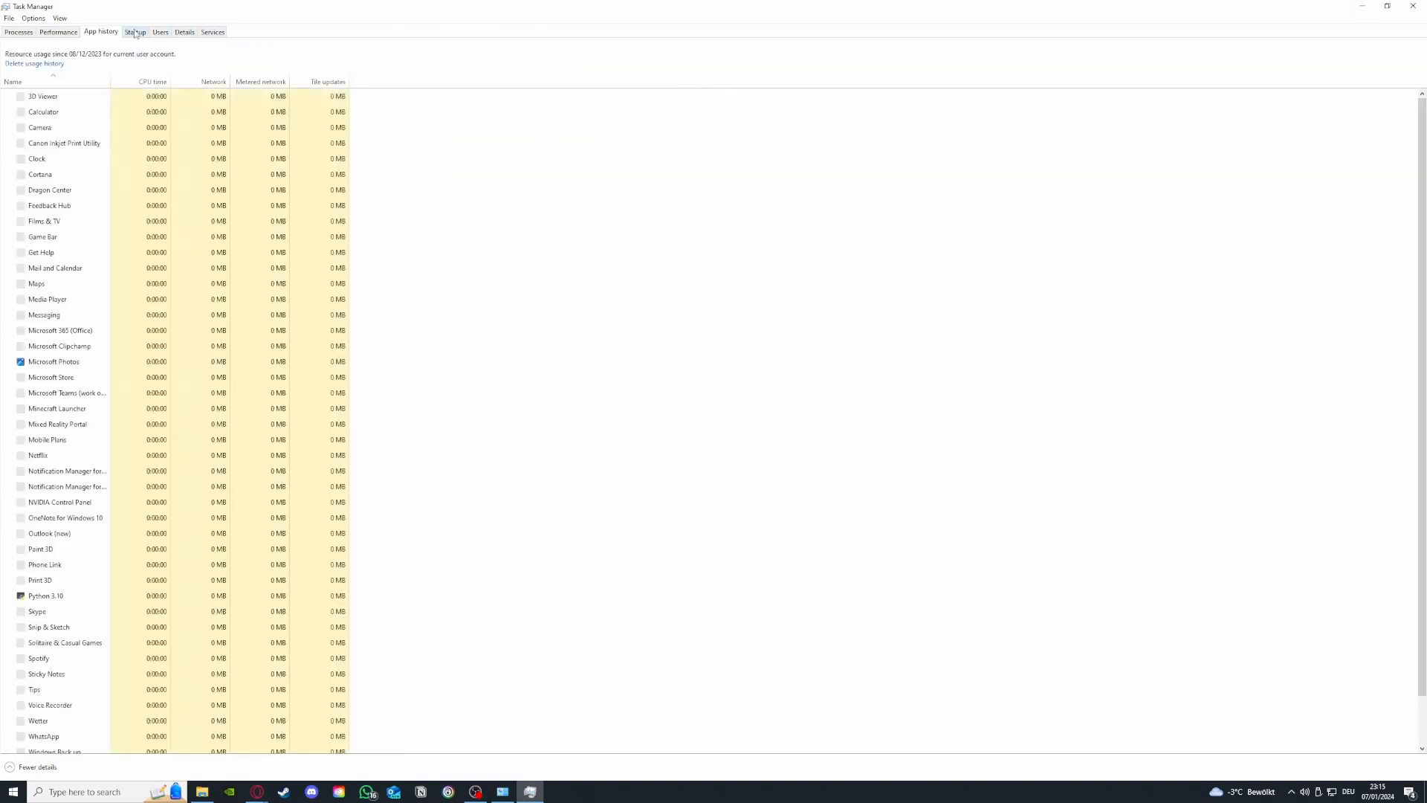
left_click(135, 32)
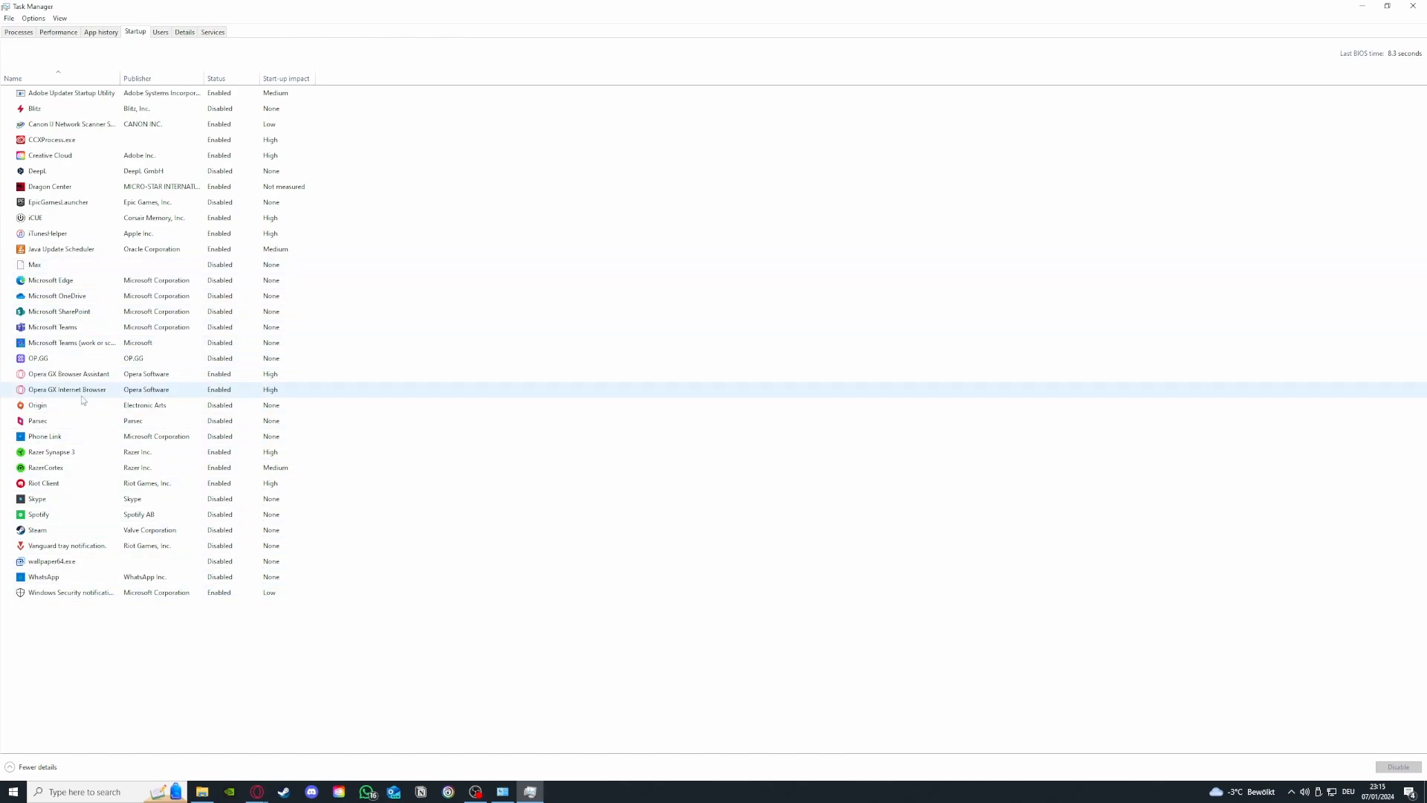
left_click(78, 421)
right_click(94, 423)
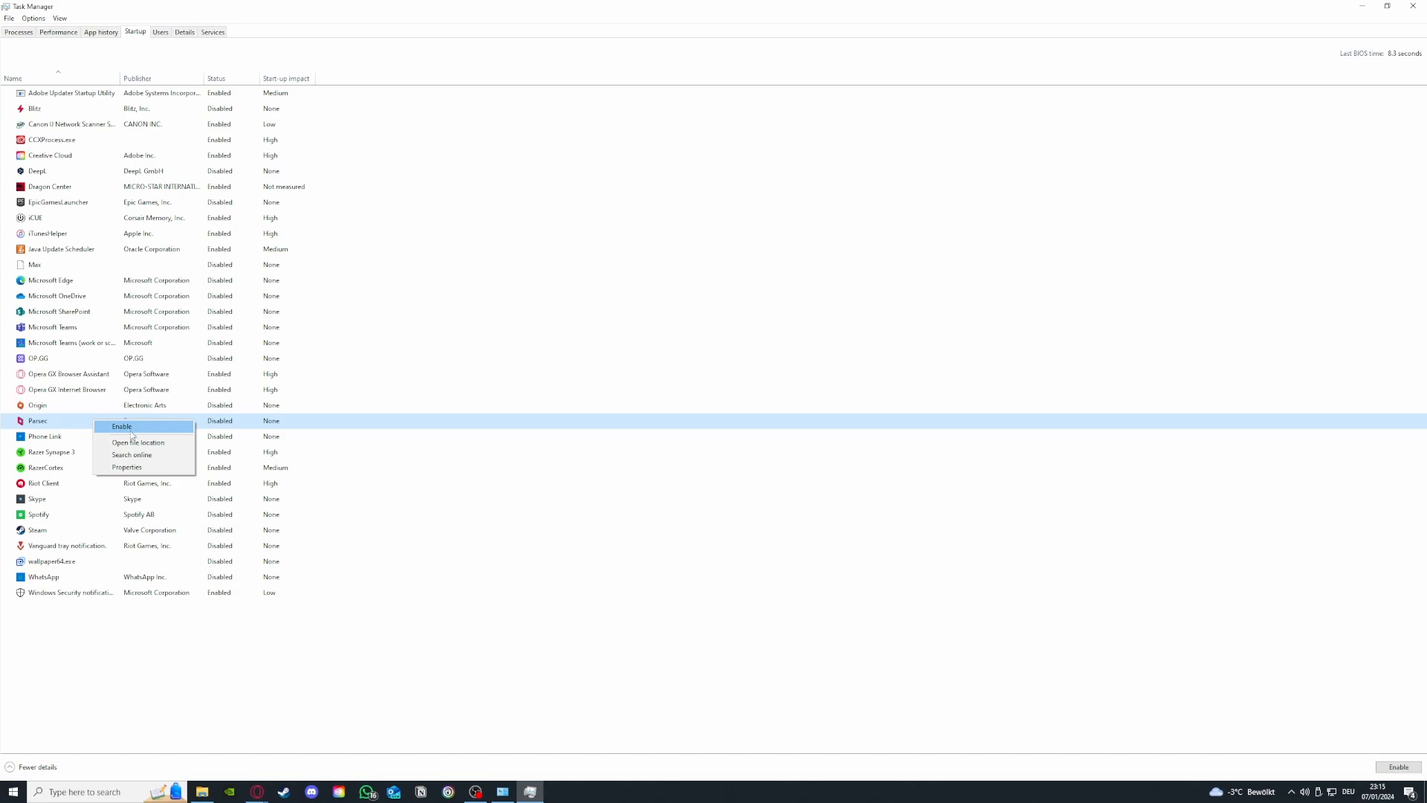
left_click(136, 221)
right_click(83, 221)
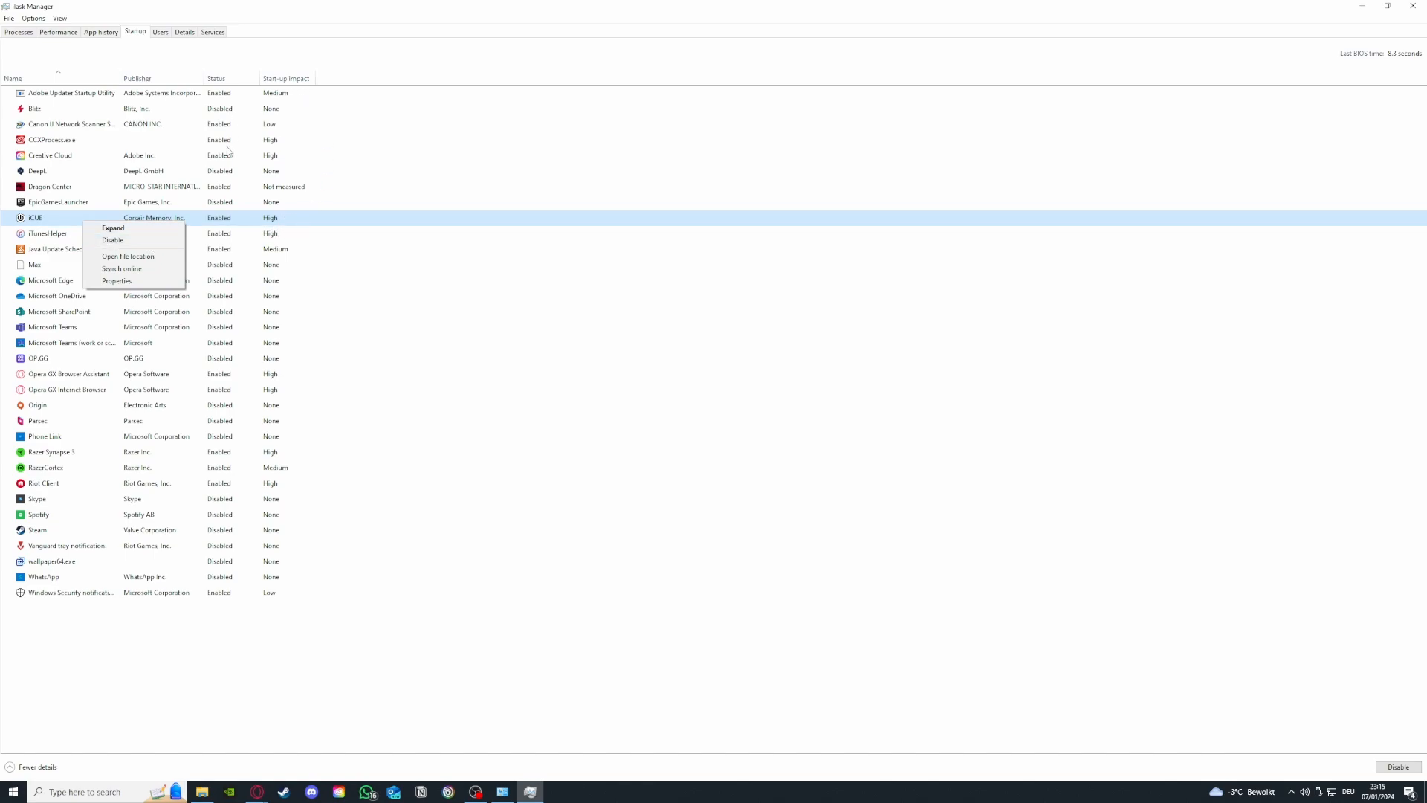
left_click(151, 241)
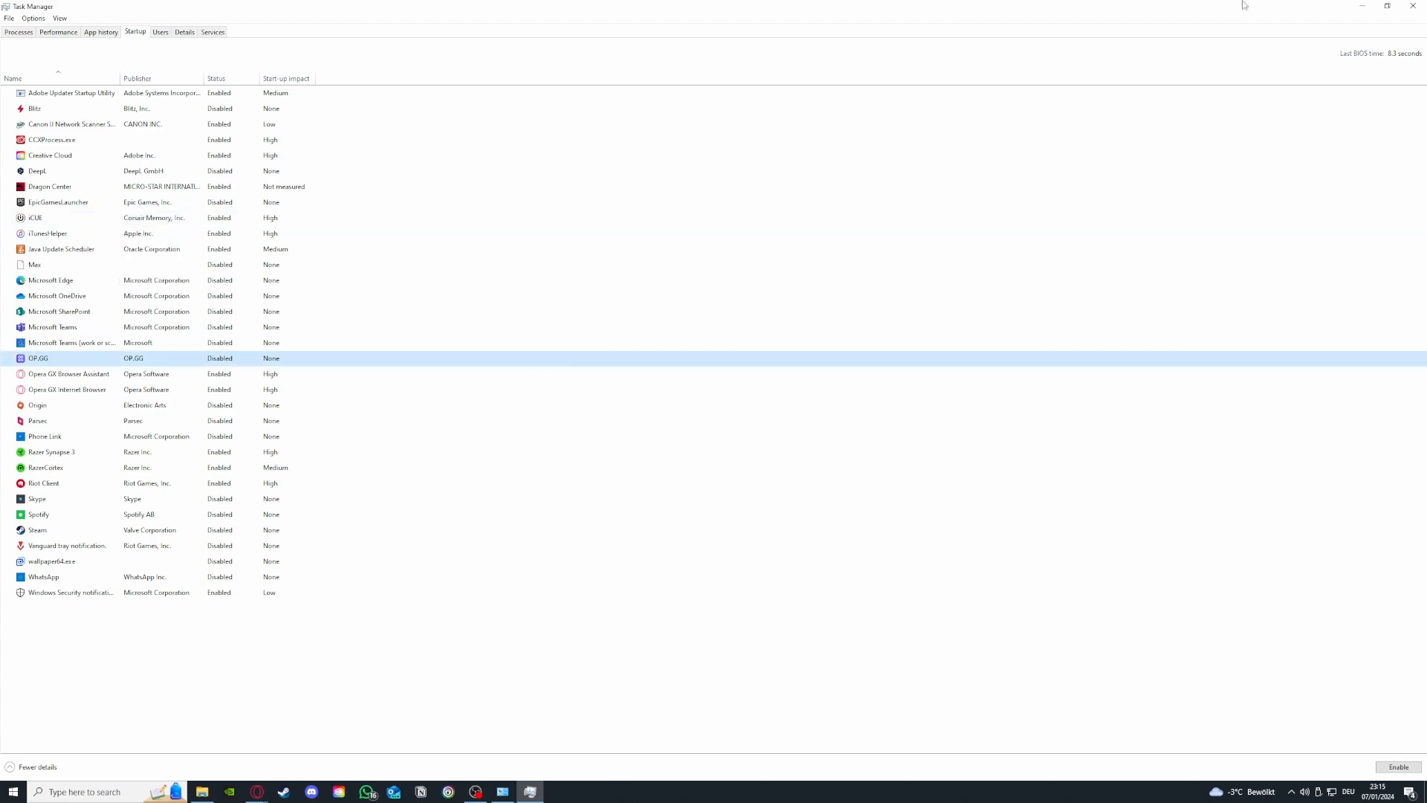
left_click(1412, 6)
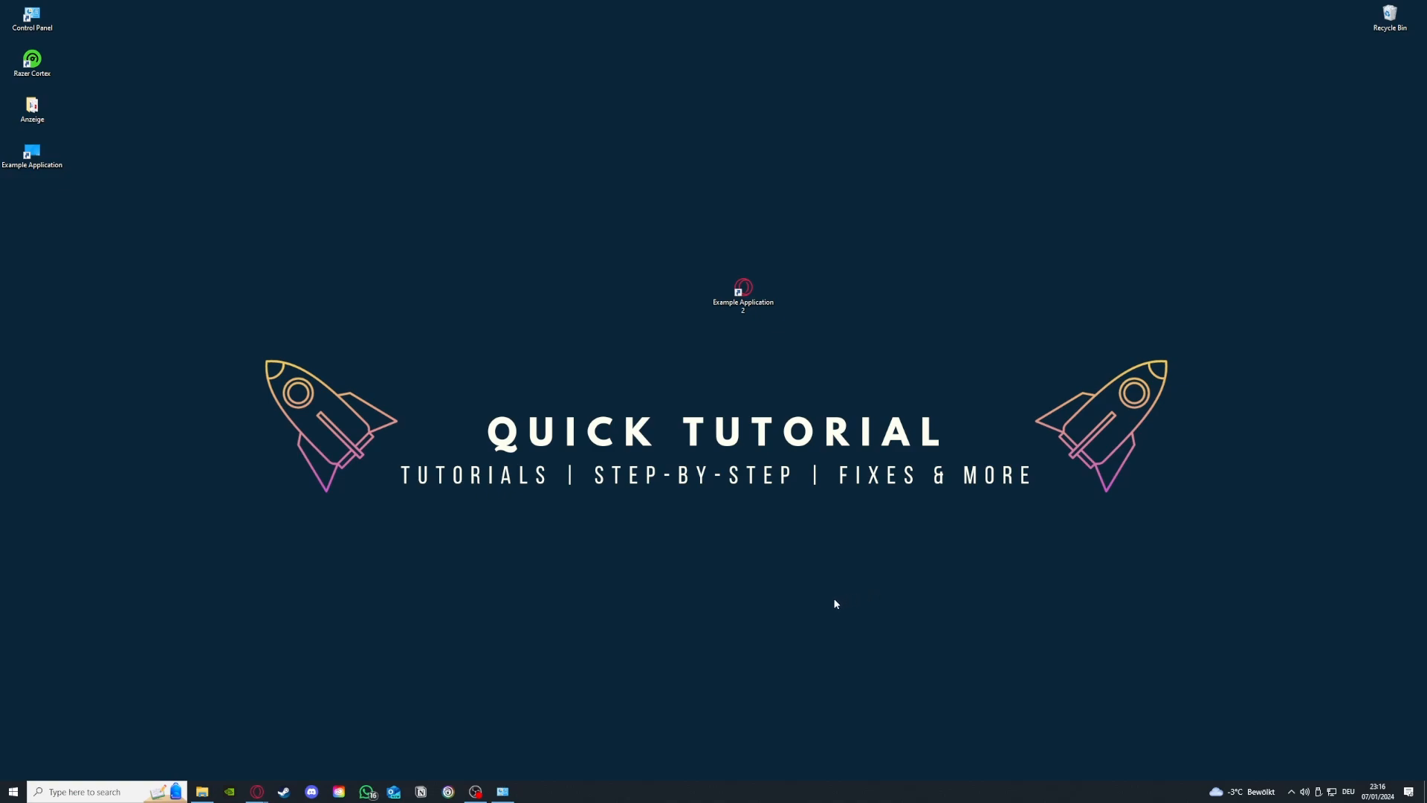
- Reopen Task Manager and enlarge its window to show all process columns
right_click(650, 799)
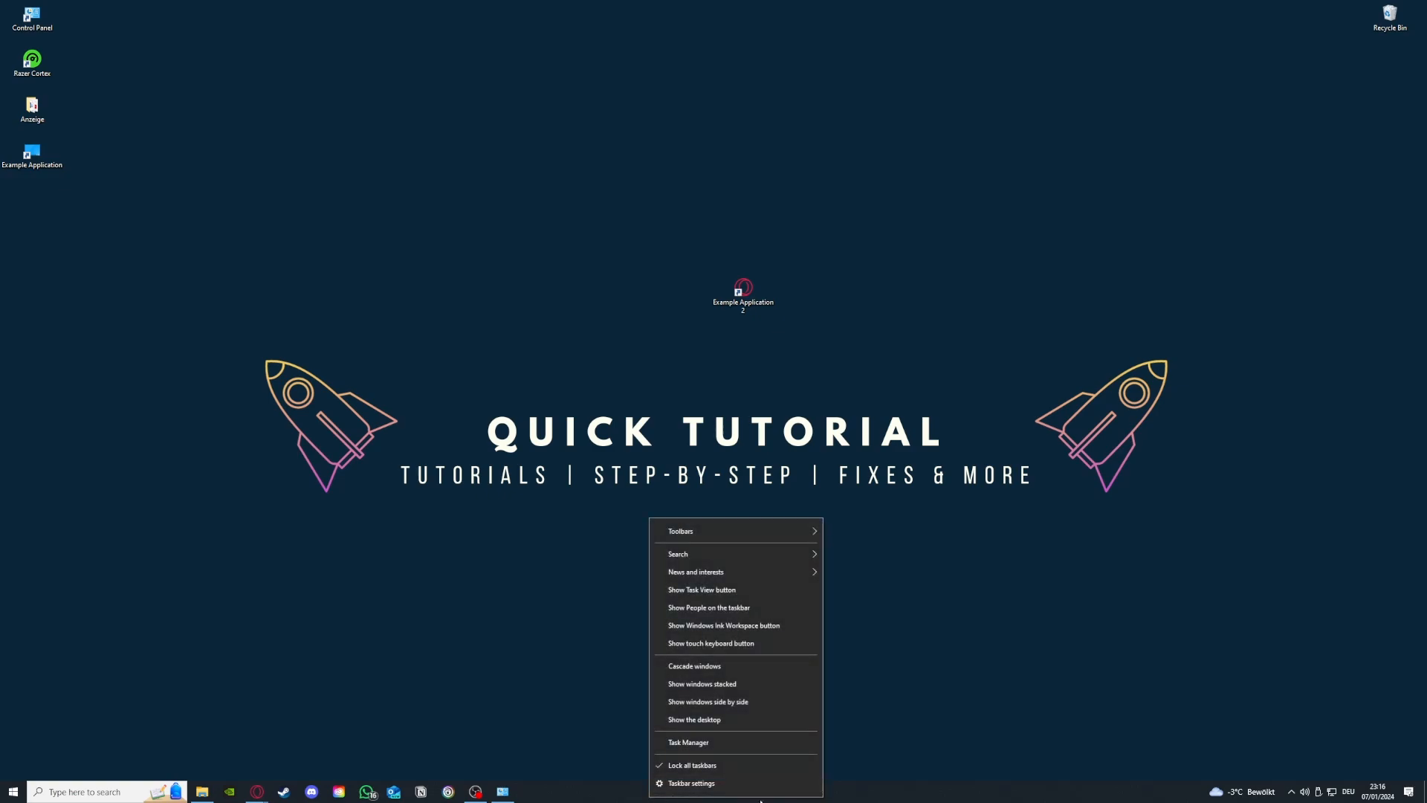
left_click(697, 742)
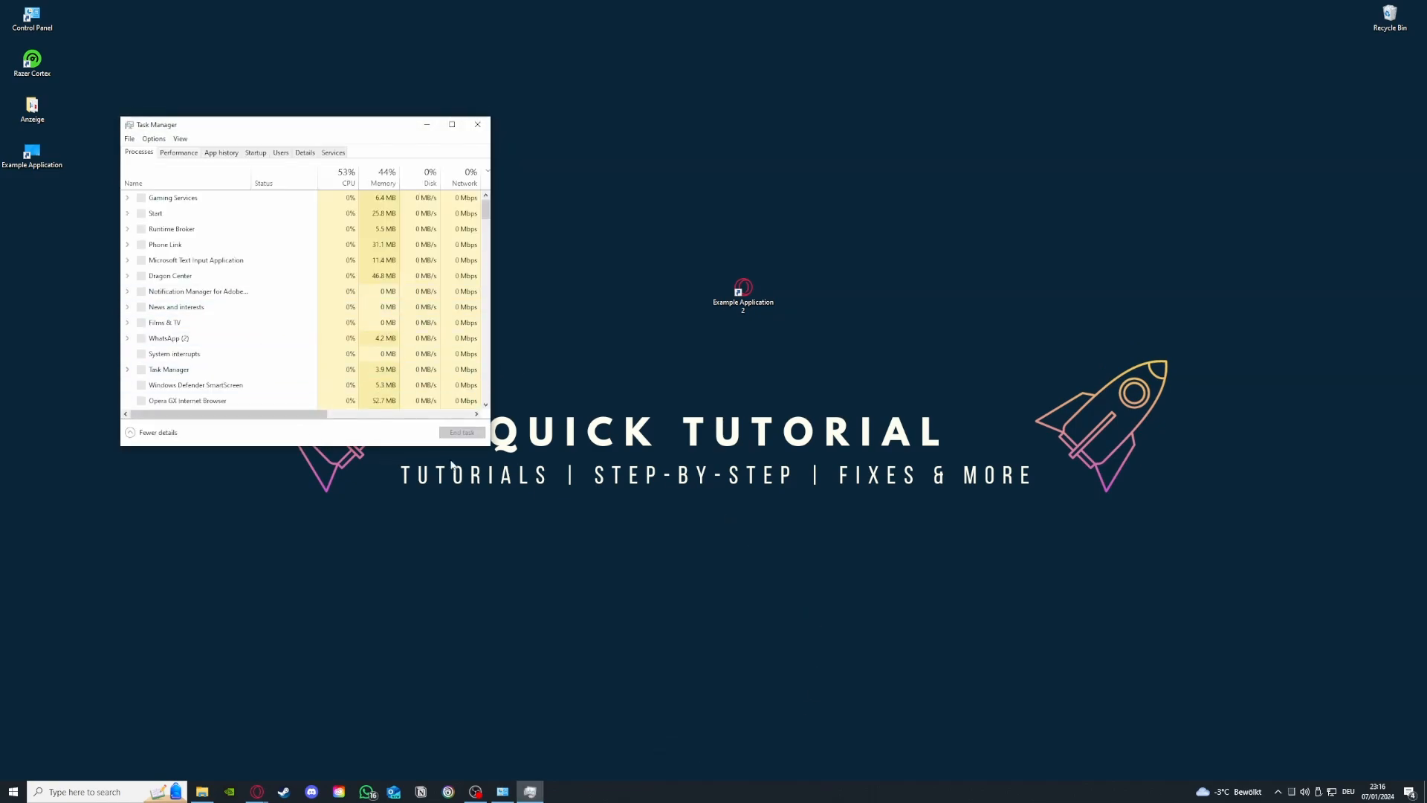
left_click_drag(484, 448, 927, 635)
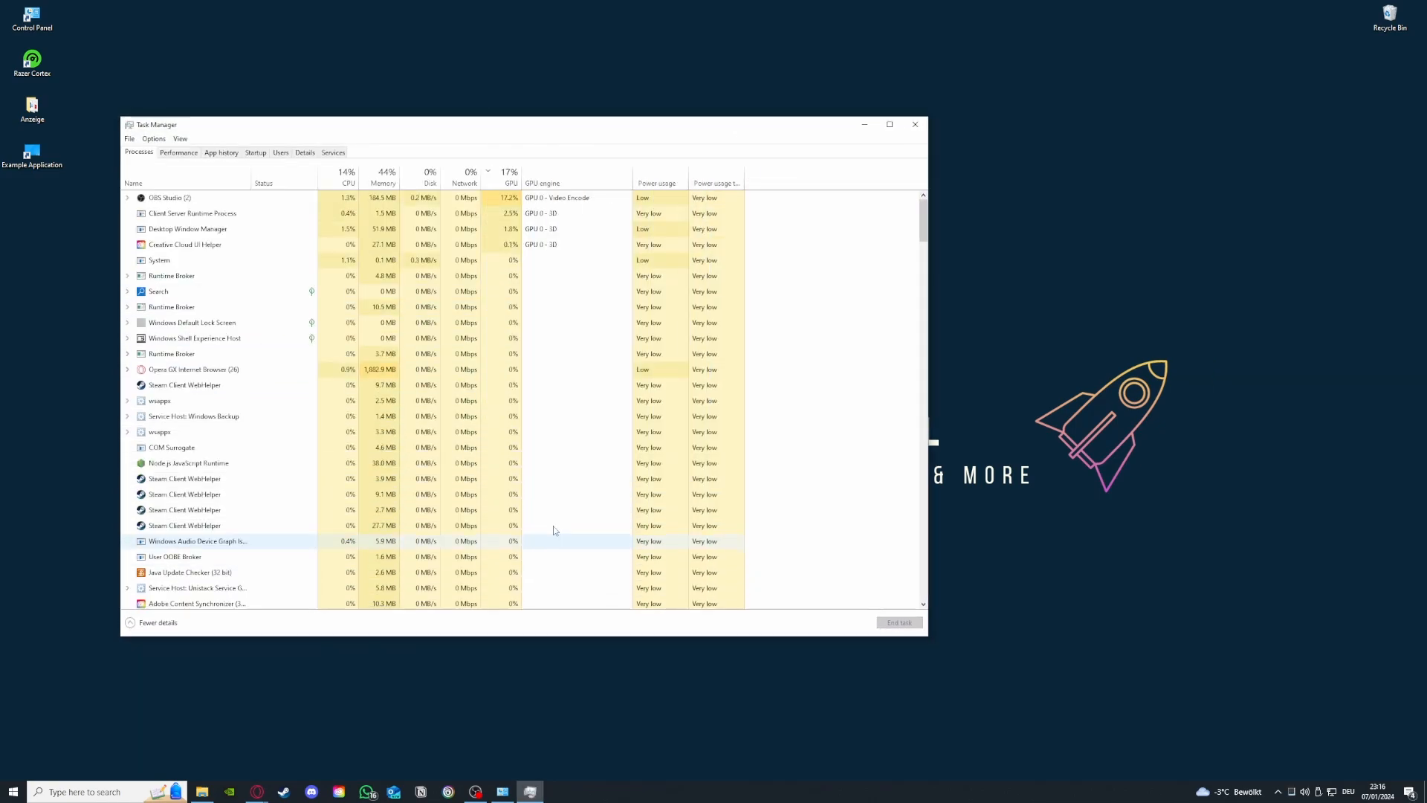
- Go through the individual Steam Client WebHelper processes in the list and close Task Manager
left_click(261, 385)
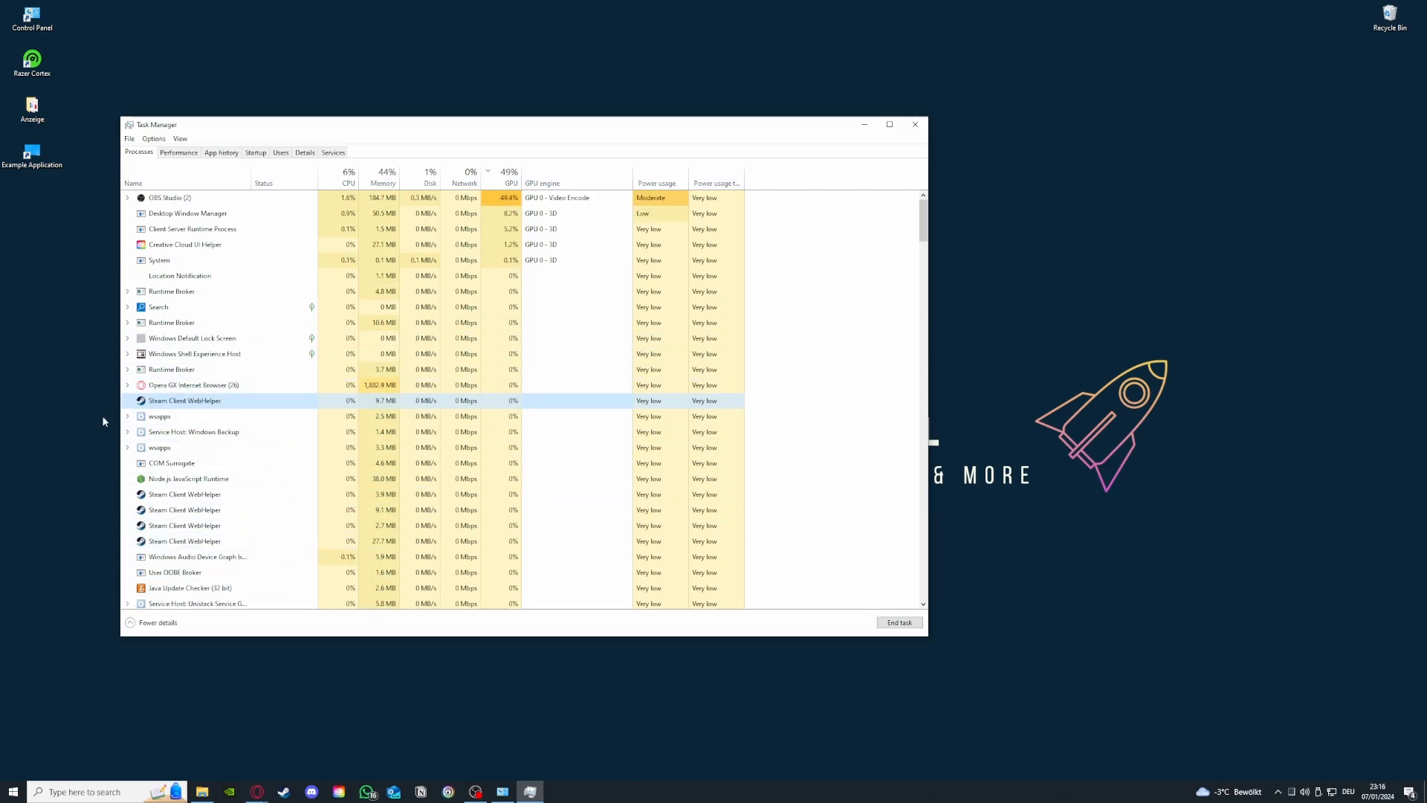
scroll(162, 471, "down", 3)
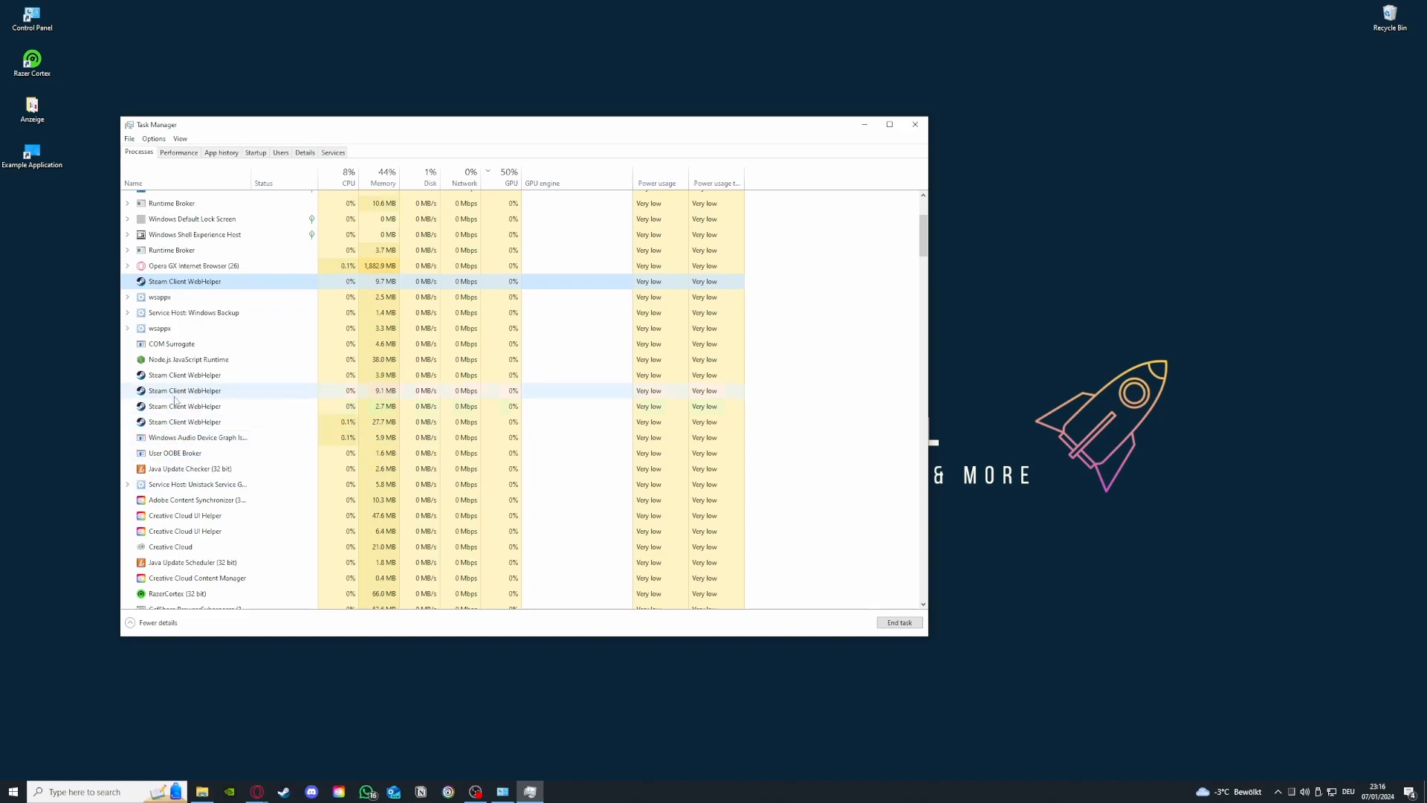
left_click(169, 374)
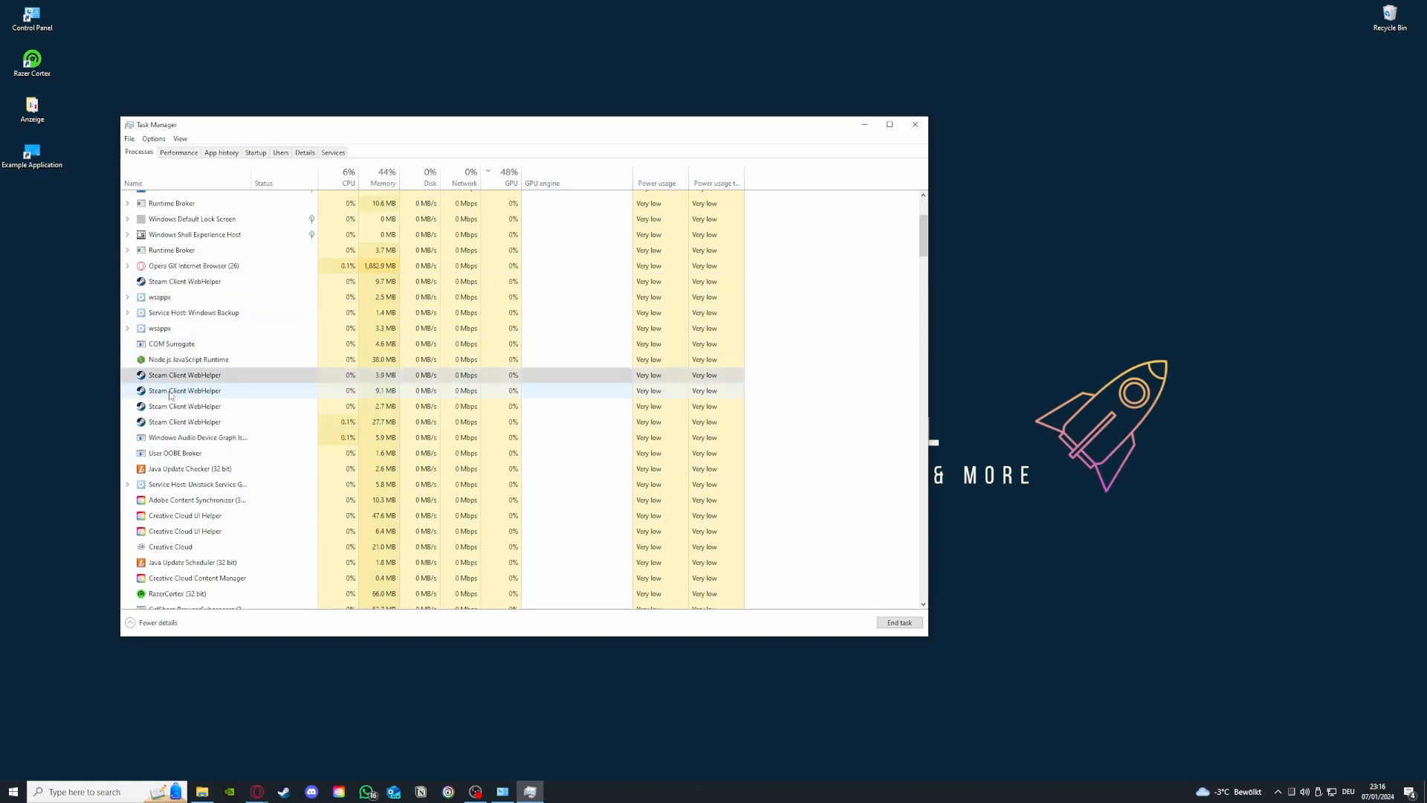
left_click(172, 391)
left_click(174, 407)
left_click(176, 424)
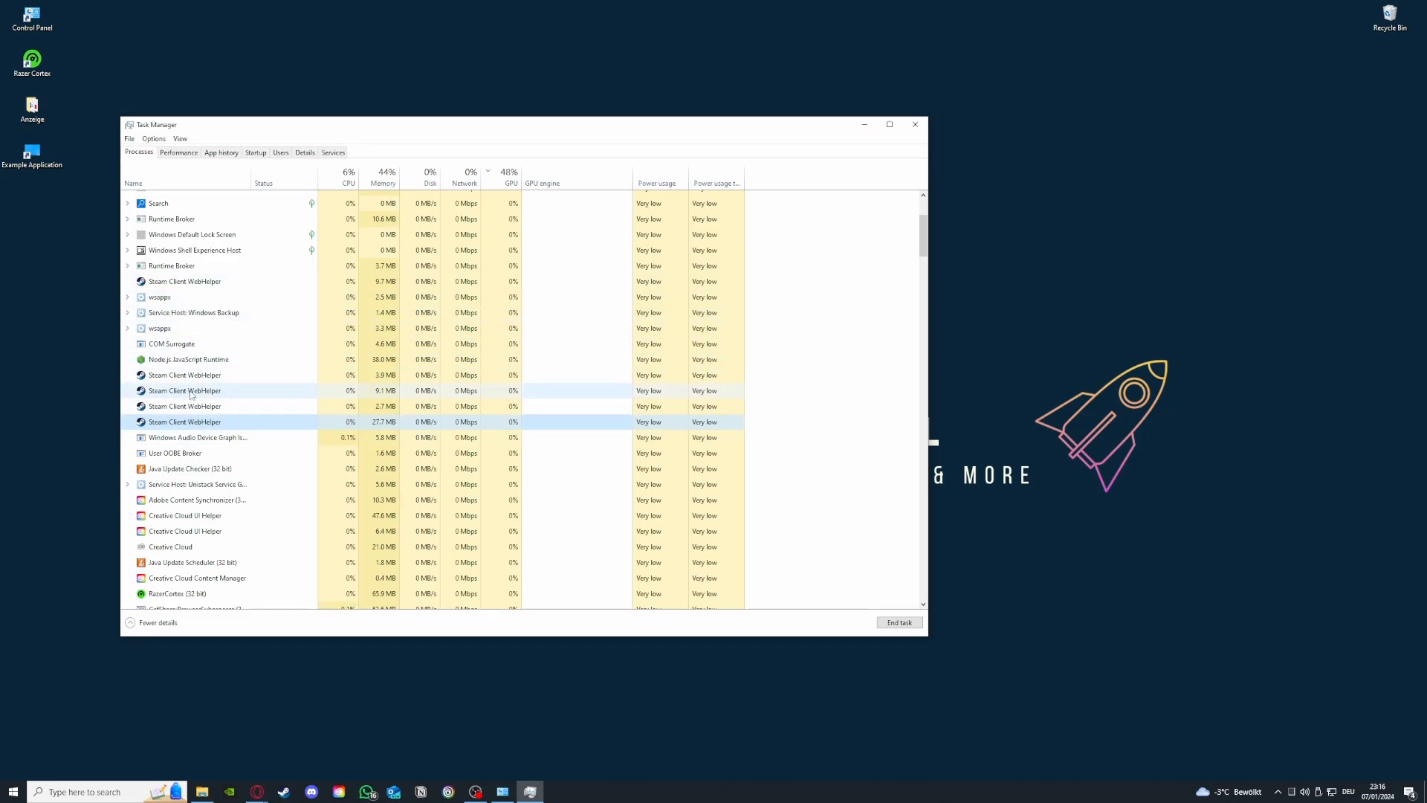
left_click(913, 121)
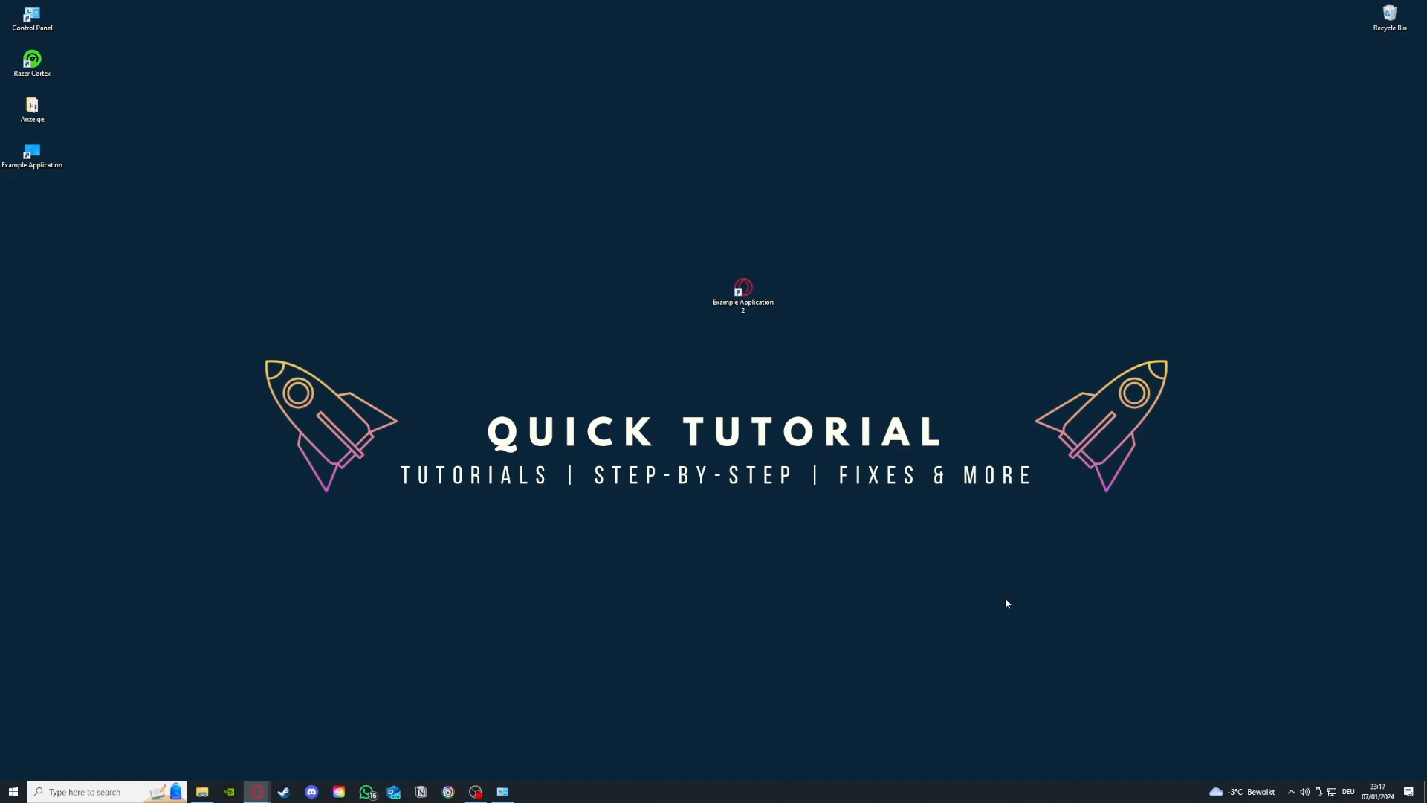
- Bring up the Control Panel window showing the System and Security category
left_click(503, 791)
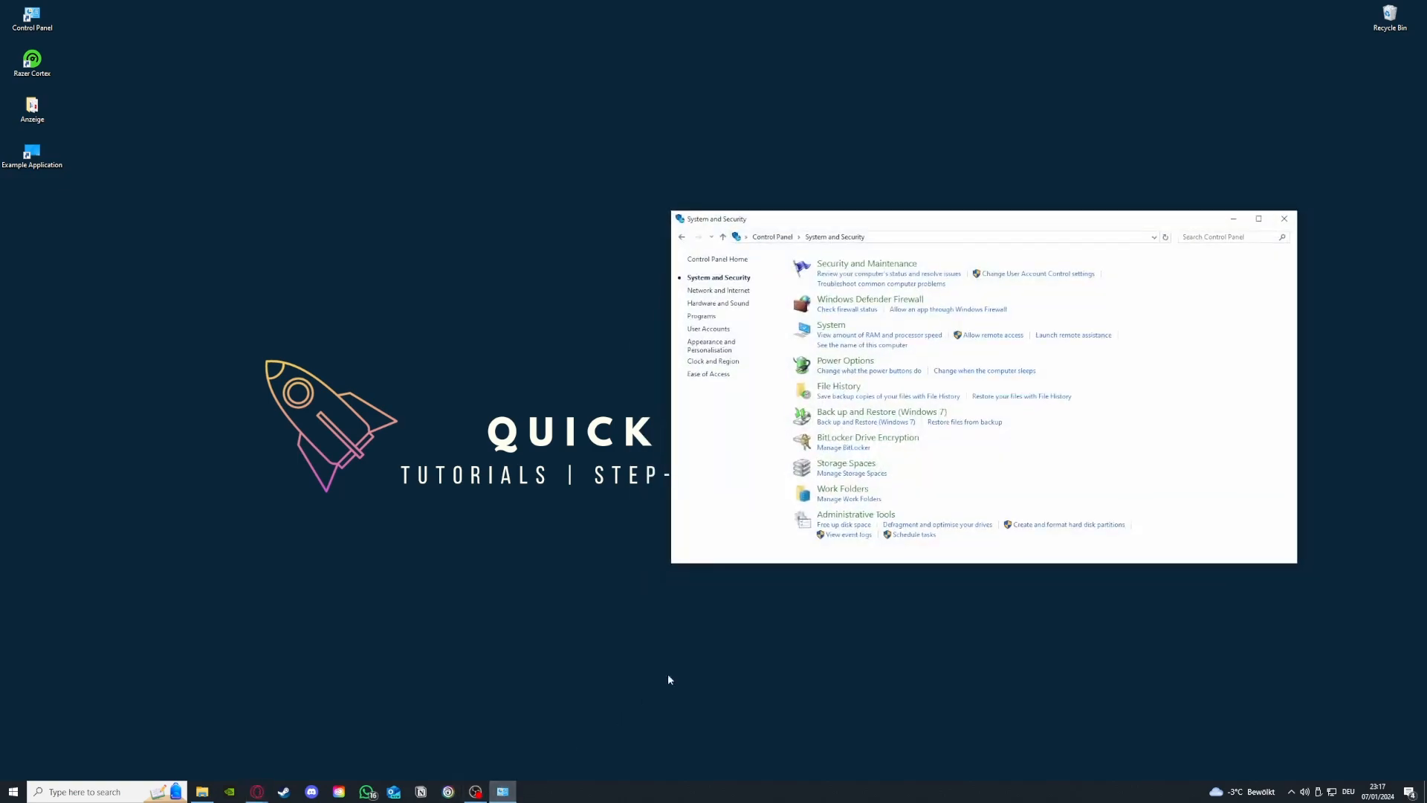
mouse_move(848, 520)
left_mouse_down()
mouse_move(736, 514)
mouse_move(655, 531)
mouse_move(823, 520)
left_mouse_up()
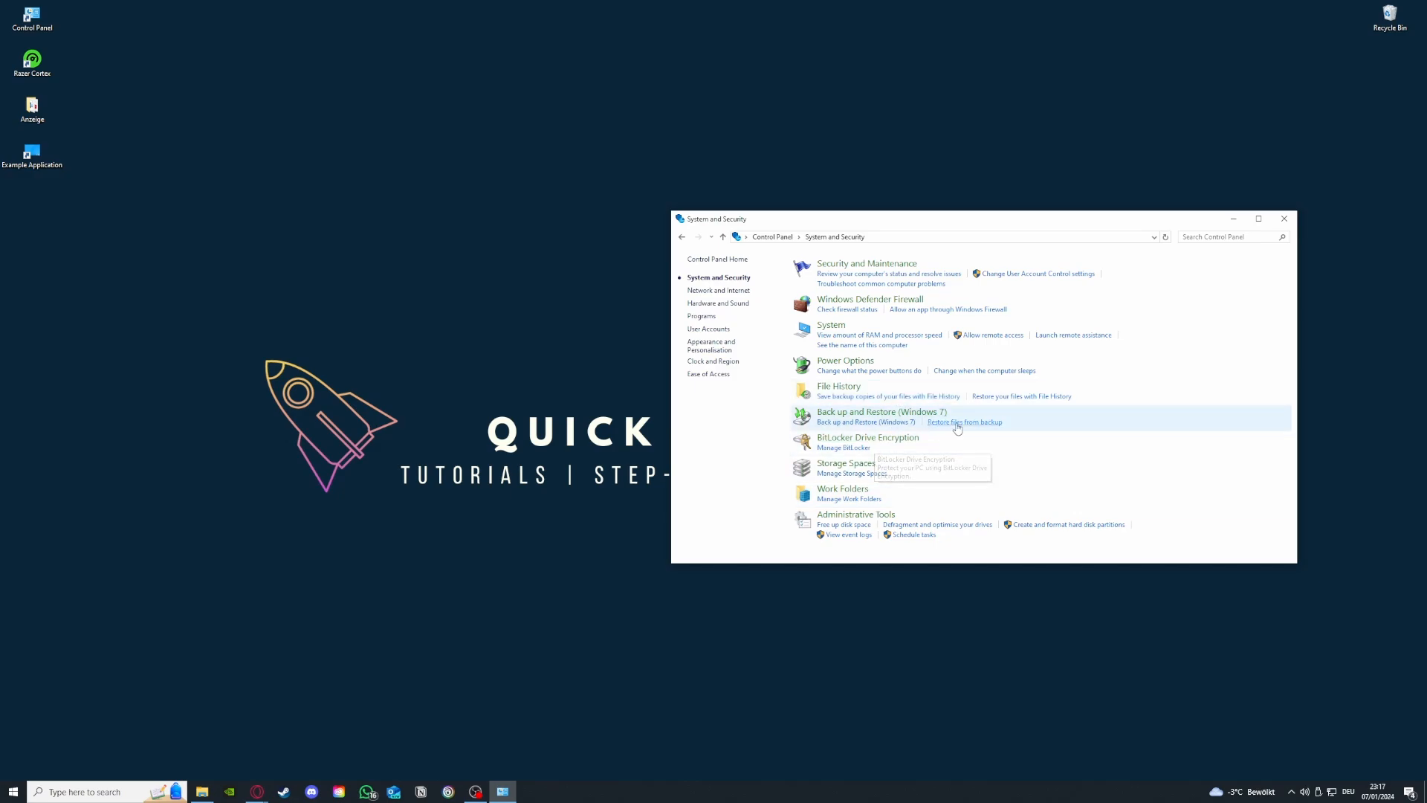
- Open Administrative Tools from System and Security and move its window clear of the Control Panel window
left_click(882, 516)
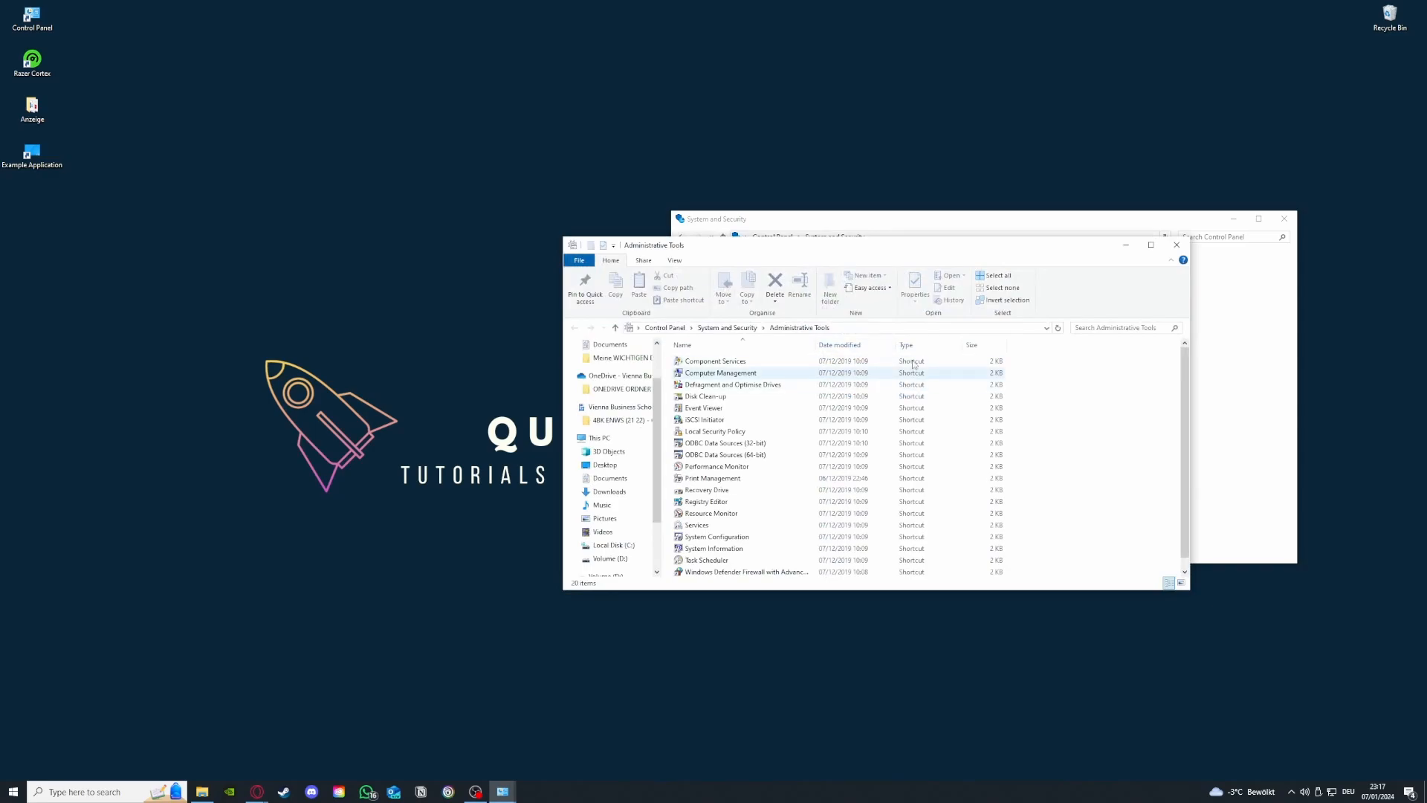
left_click_drag(885, 251, 354, 165)
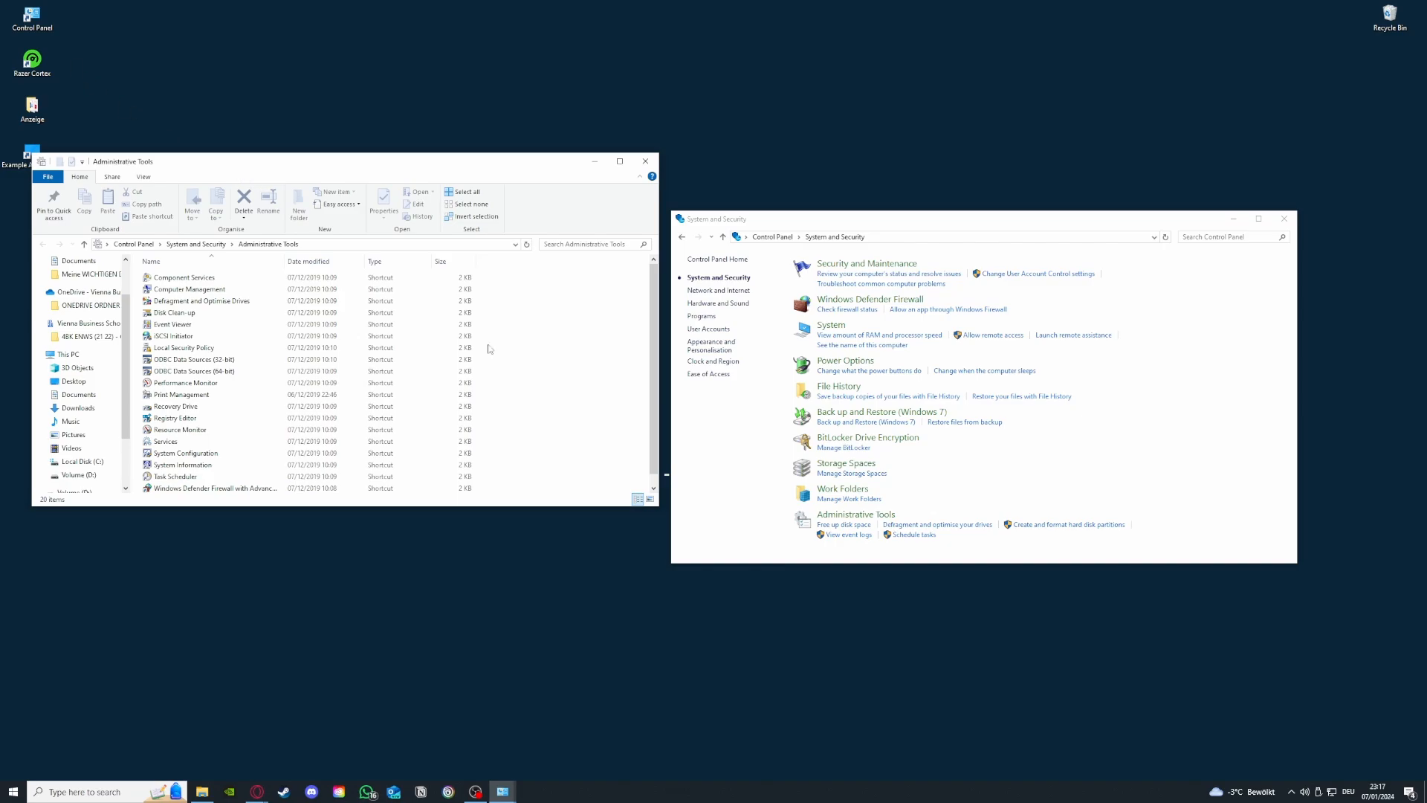
left_click(116, 796)
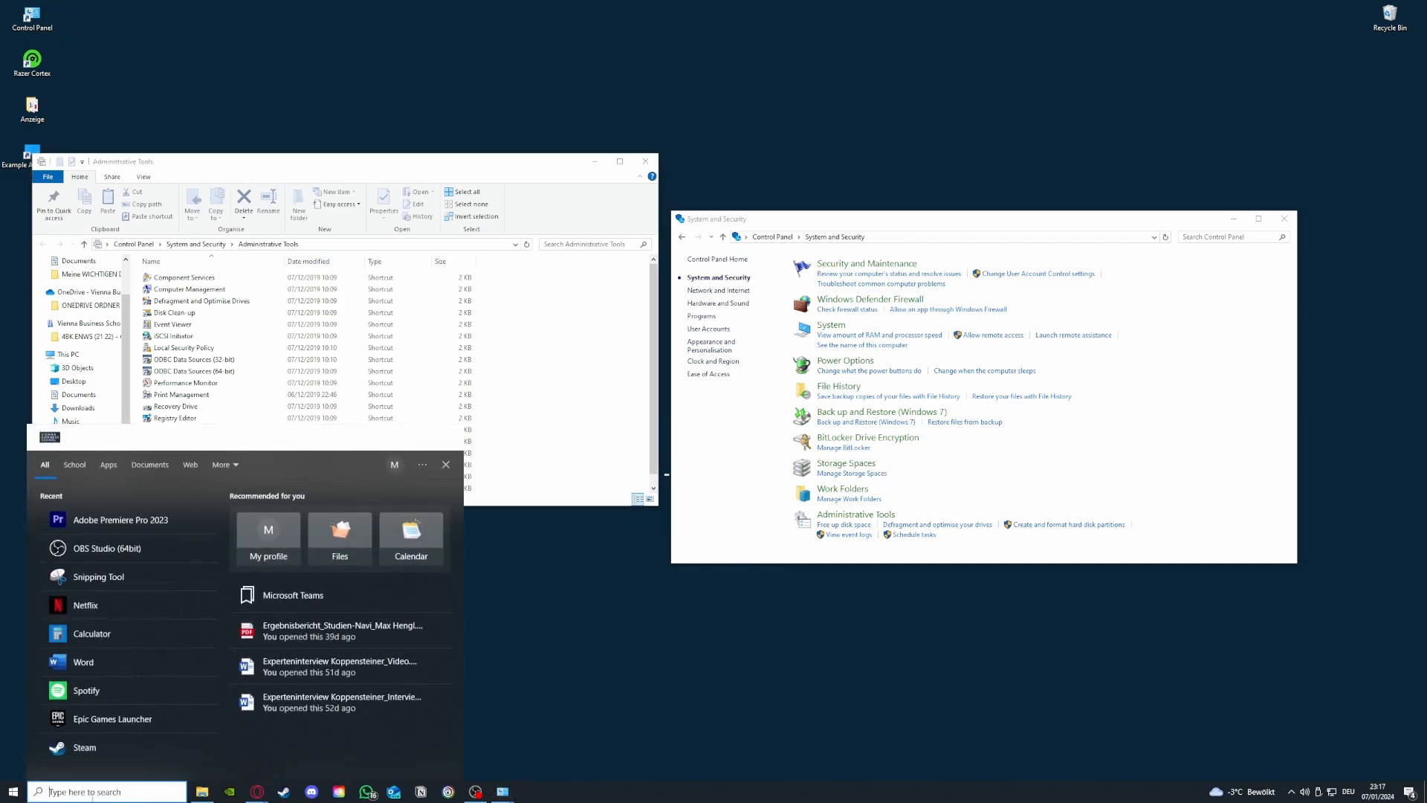
left_click(500, 641)
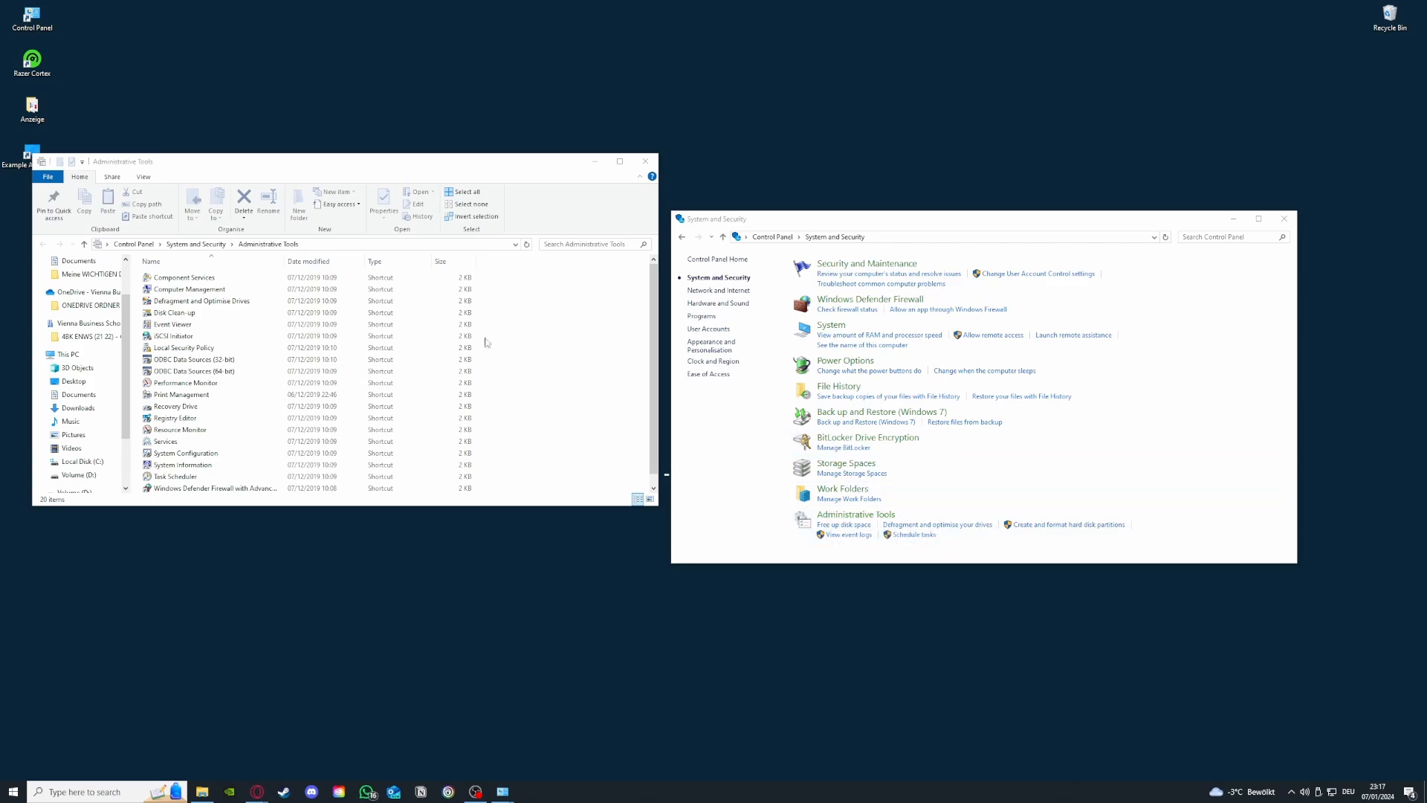
- Check which drives Disk Clean-up offers, leave it without cleaning, and close the Administrative Tools and Control Panel windows
double_click(175, 312)
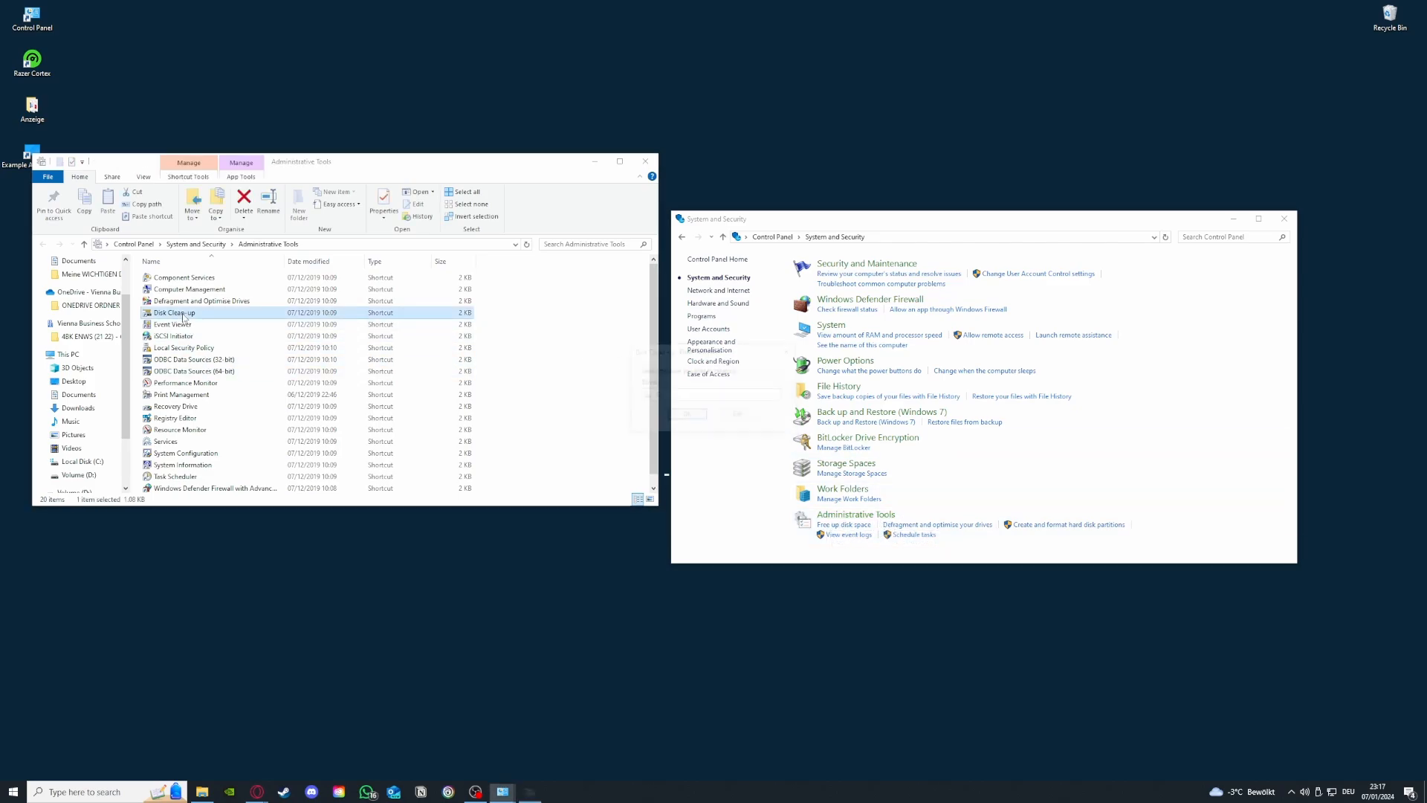
left_click(710, 396)
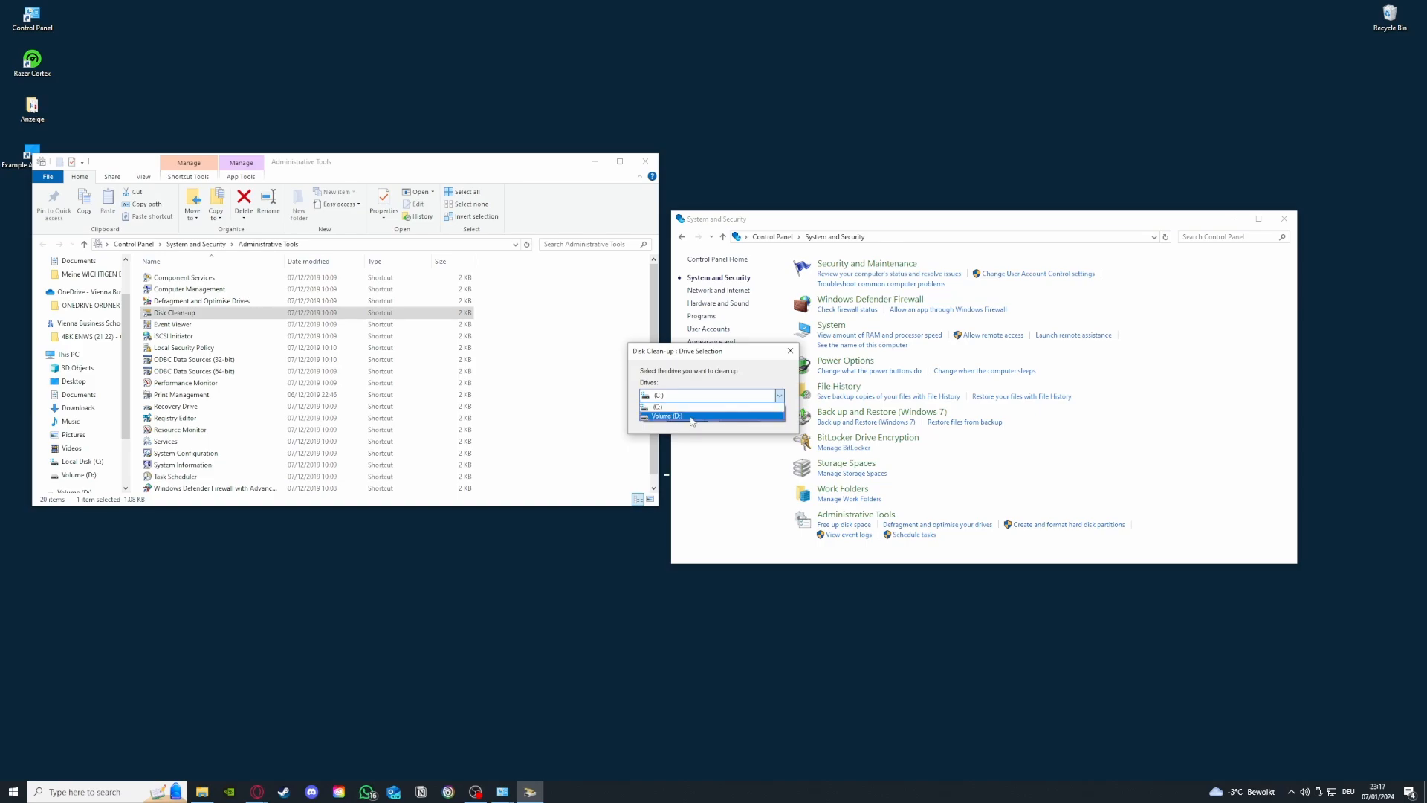
left_click(779, 396)
left_click(790, 351)
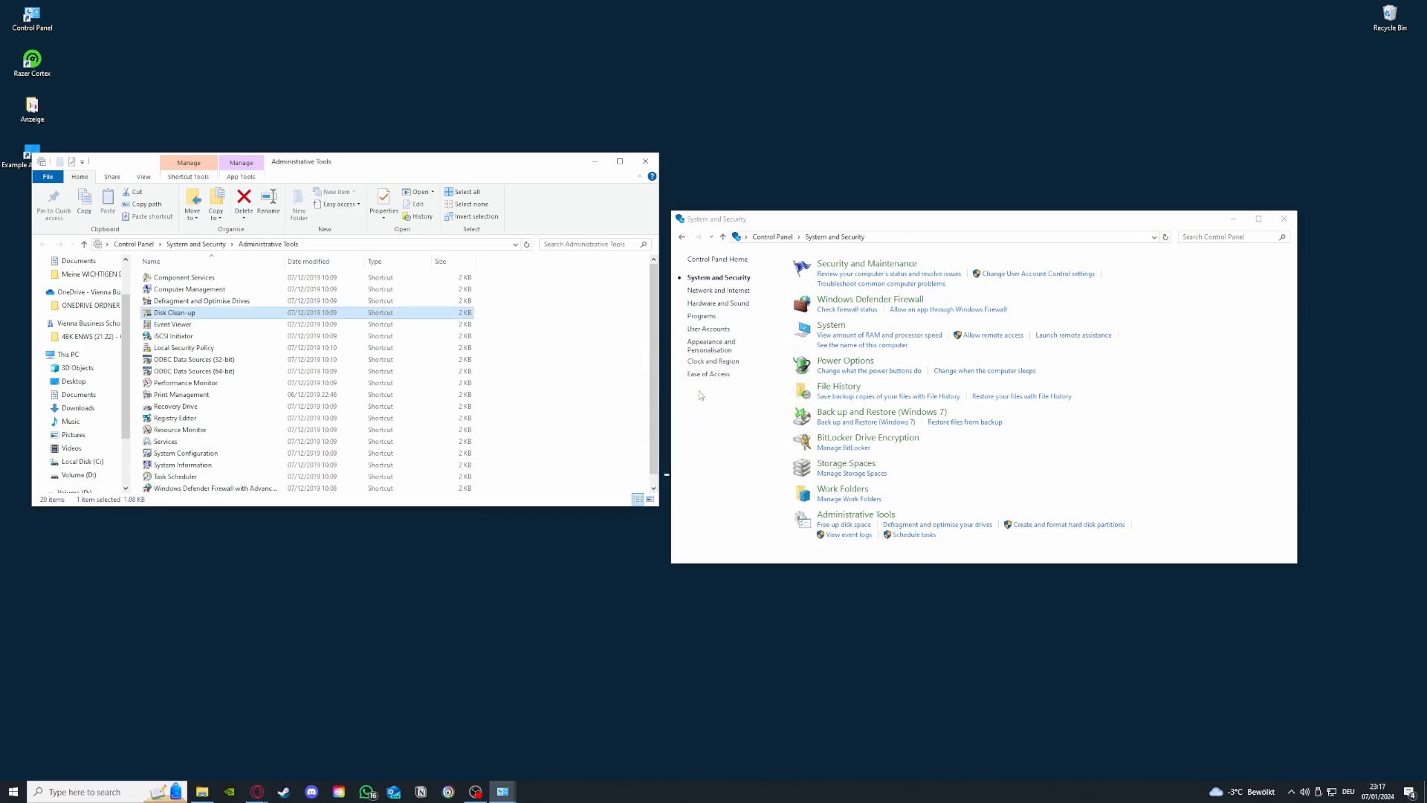
left_click(647, 161)
left_click(1284, 218)
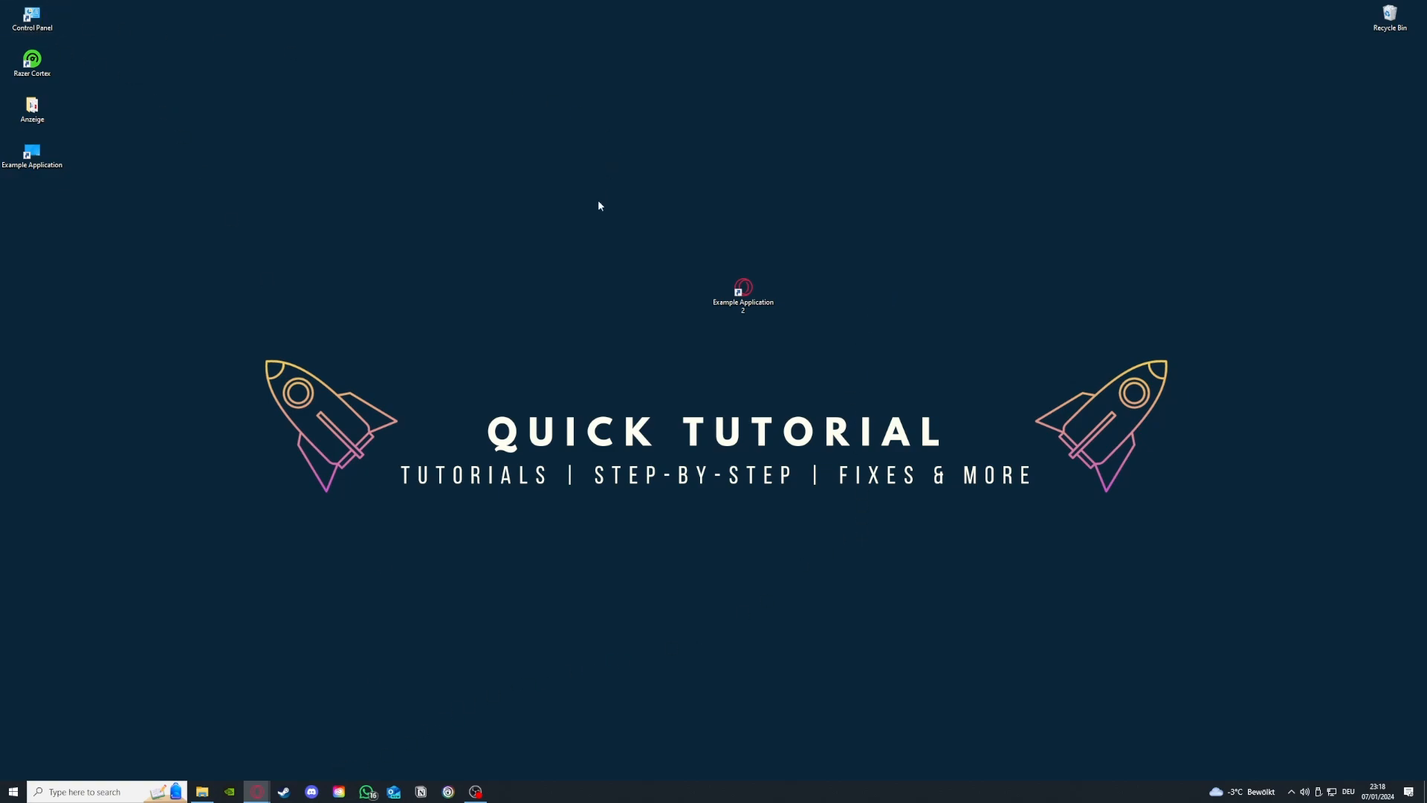
- Reopen Control Panel and look through the installed programs that can be uninstalled
double_click(54, 20)
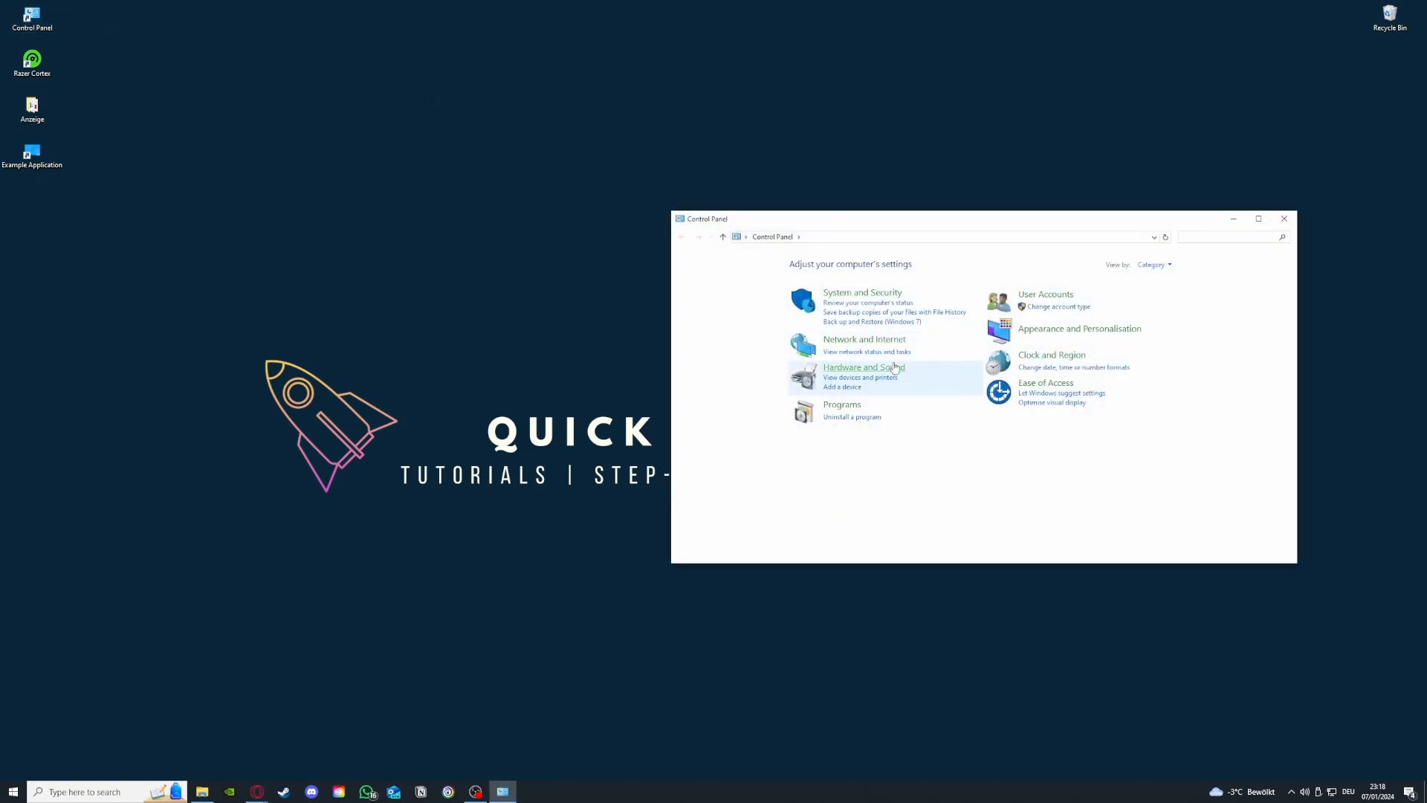
left_click(853, 423)
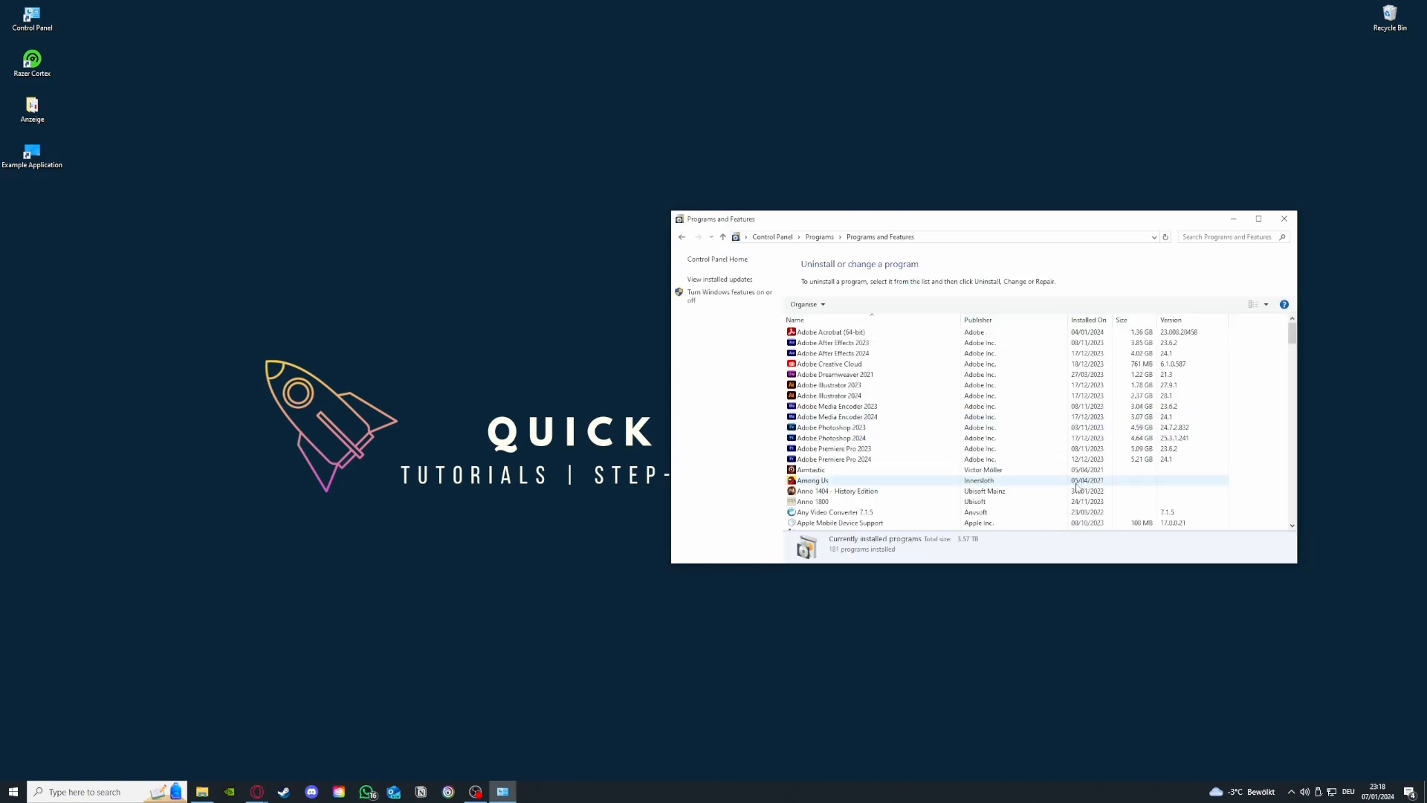
scroll(990, 444, "down", 15)
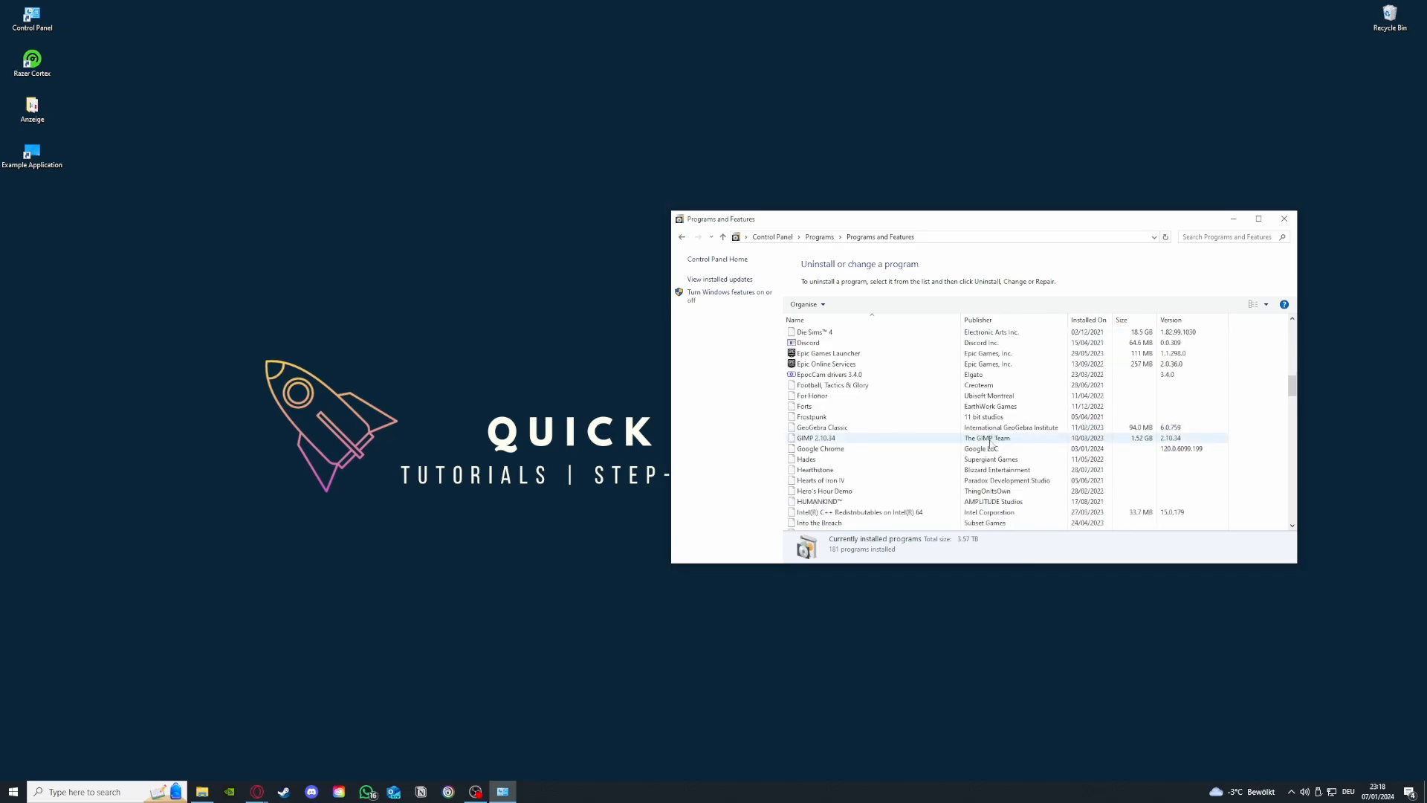
scroll(990, 444, "down", 12)
scroll(924, 449, "up", 6)
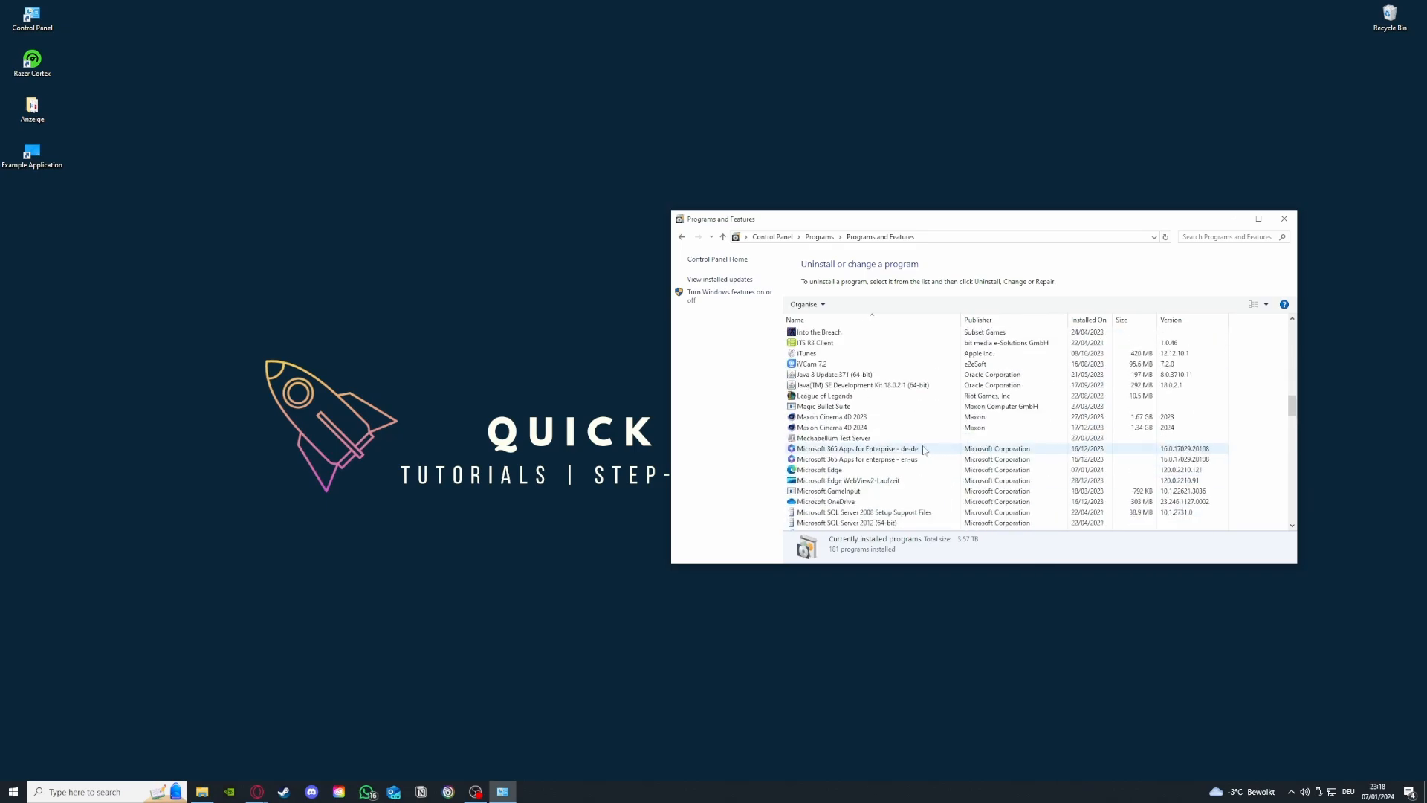
scroll(924, 450, "down", 3)
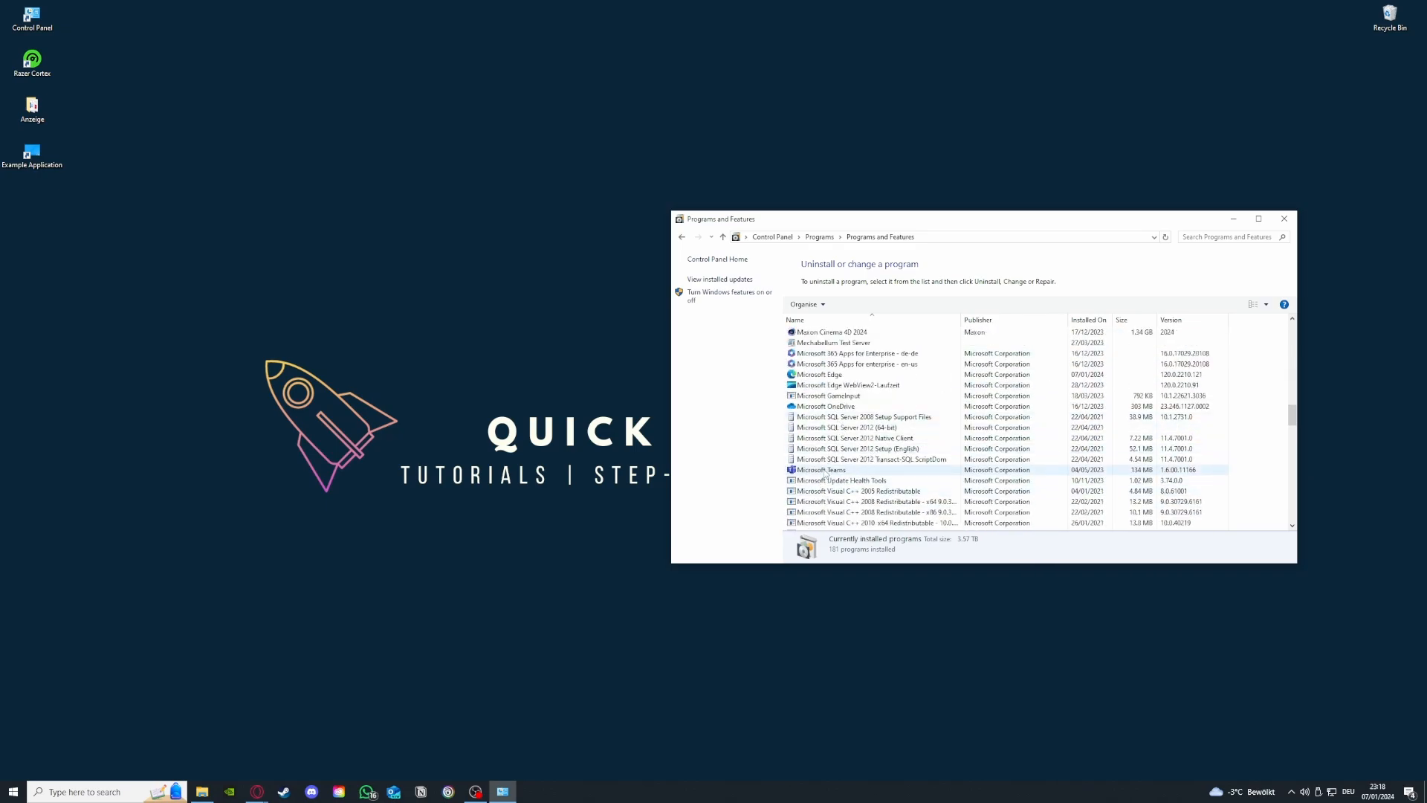
- Check the uninstall option for Microsoft Teams and dismiss it without removing the program
left_click(825, 474)
right_click(824, 473)
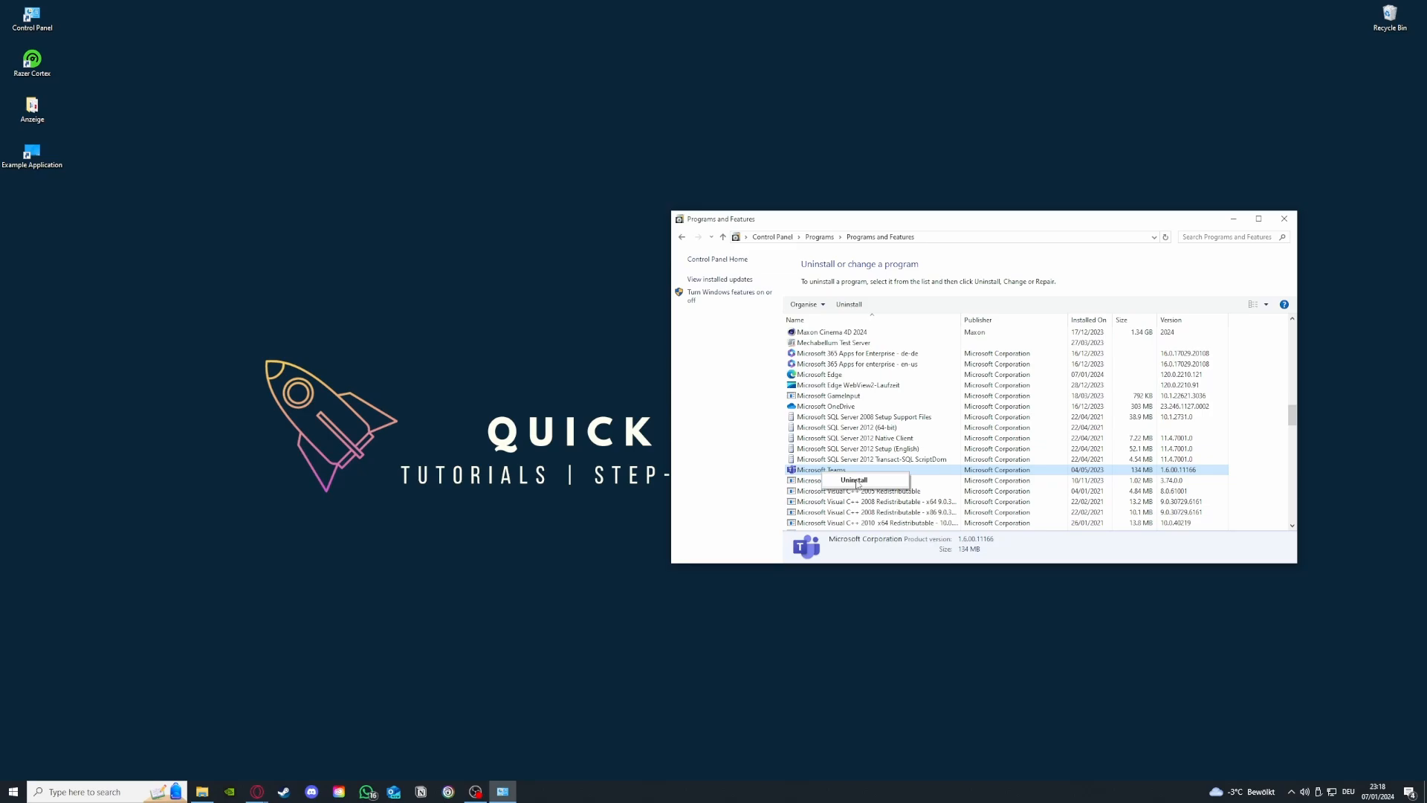
left_click(712, 383)
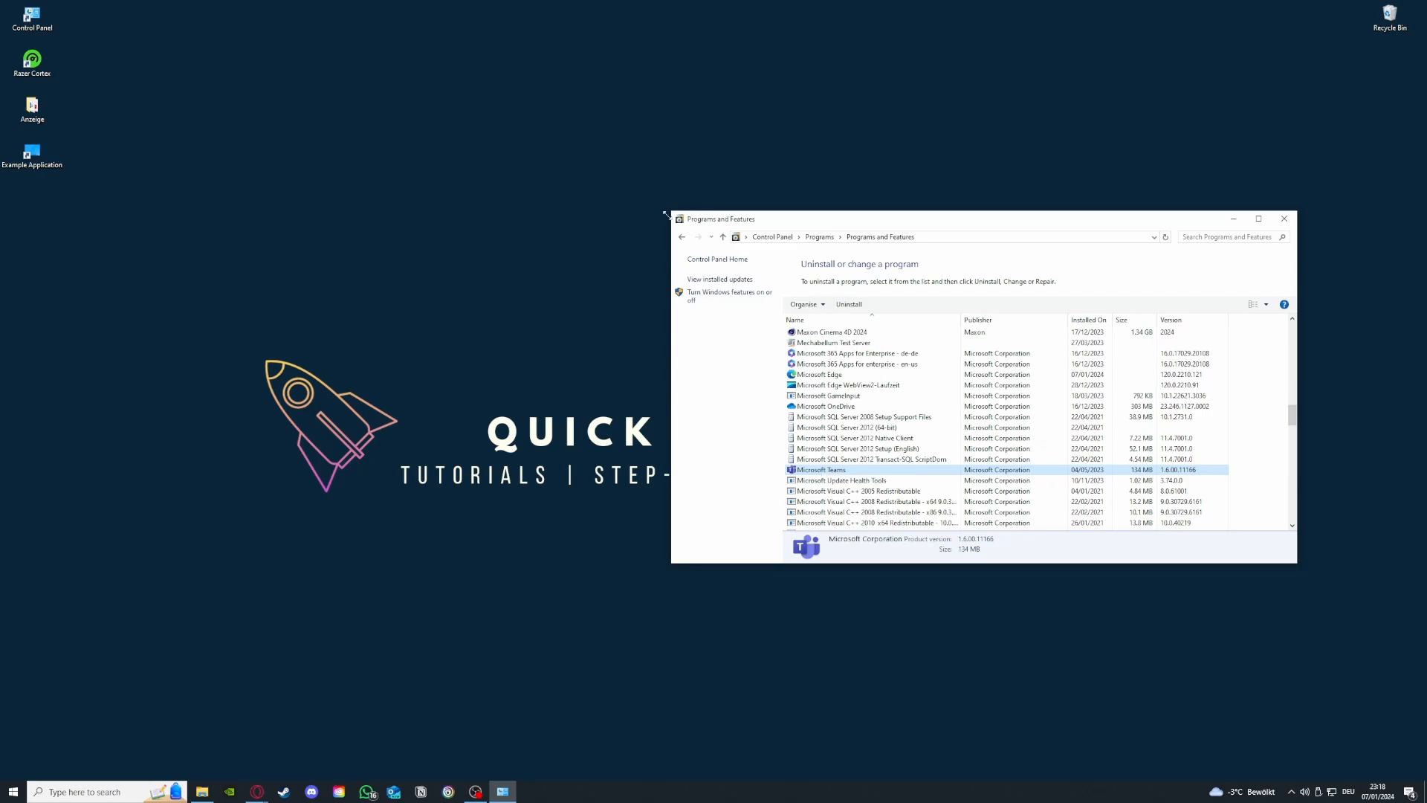
- Return to the Control Panel home, search it for "window" and open Windows Defender Firewall
left_click(682, 236)
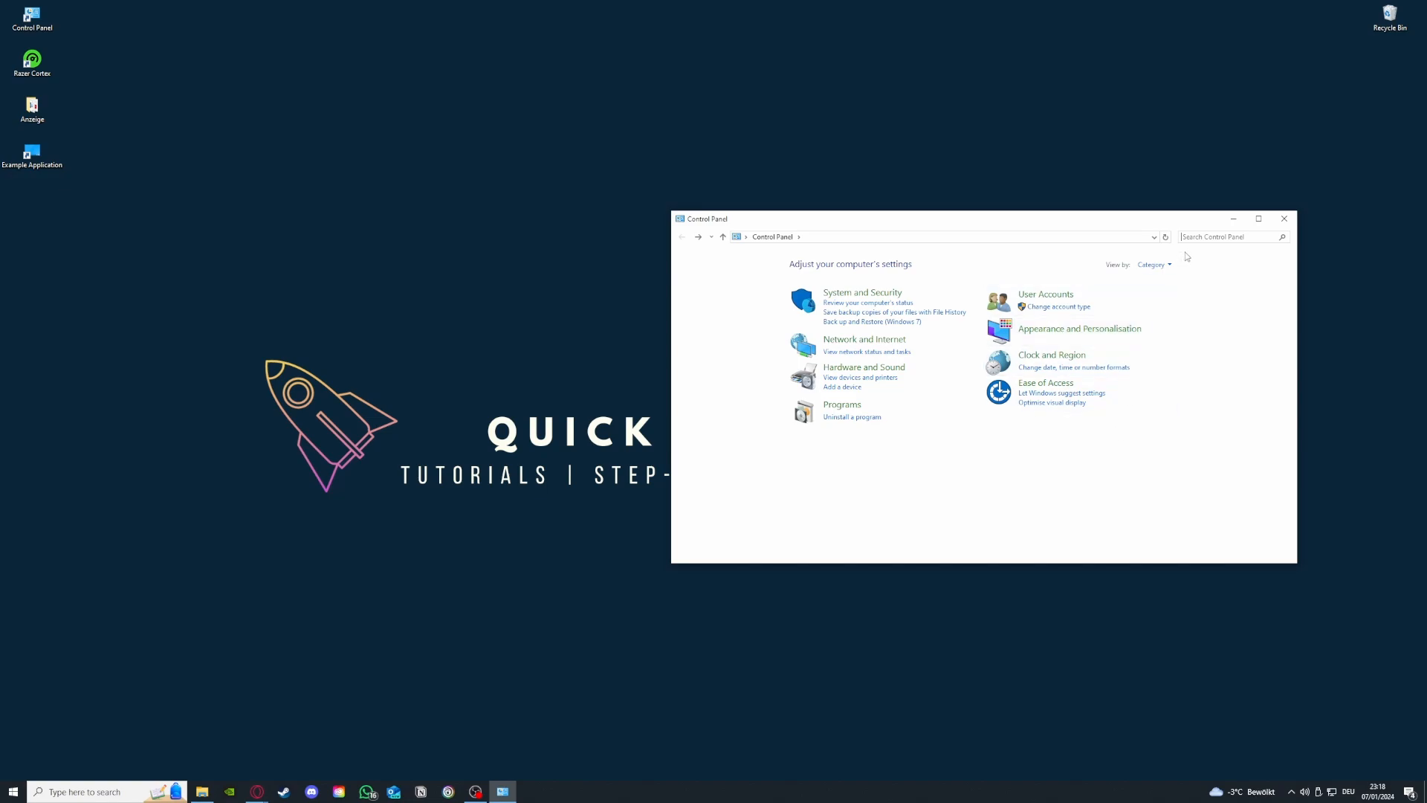
type("window")
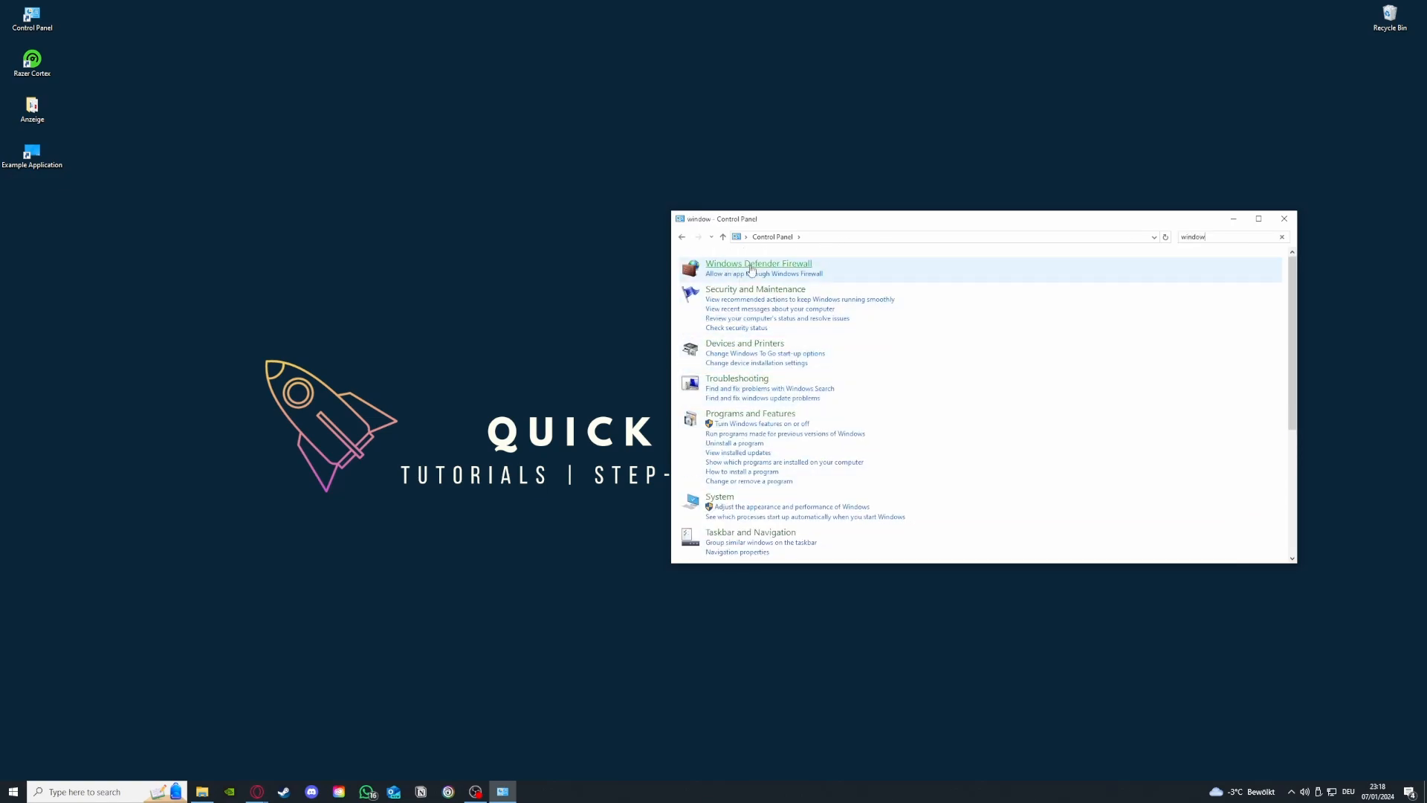
left_click(758, 264)
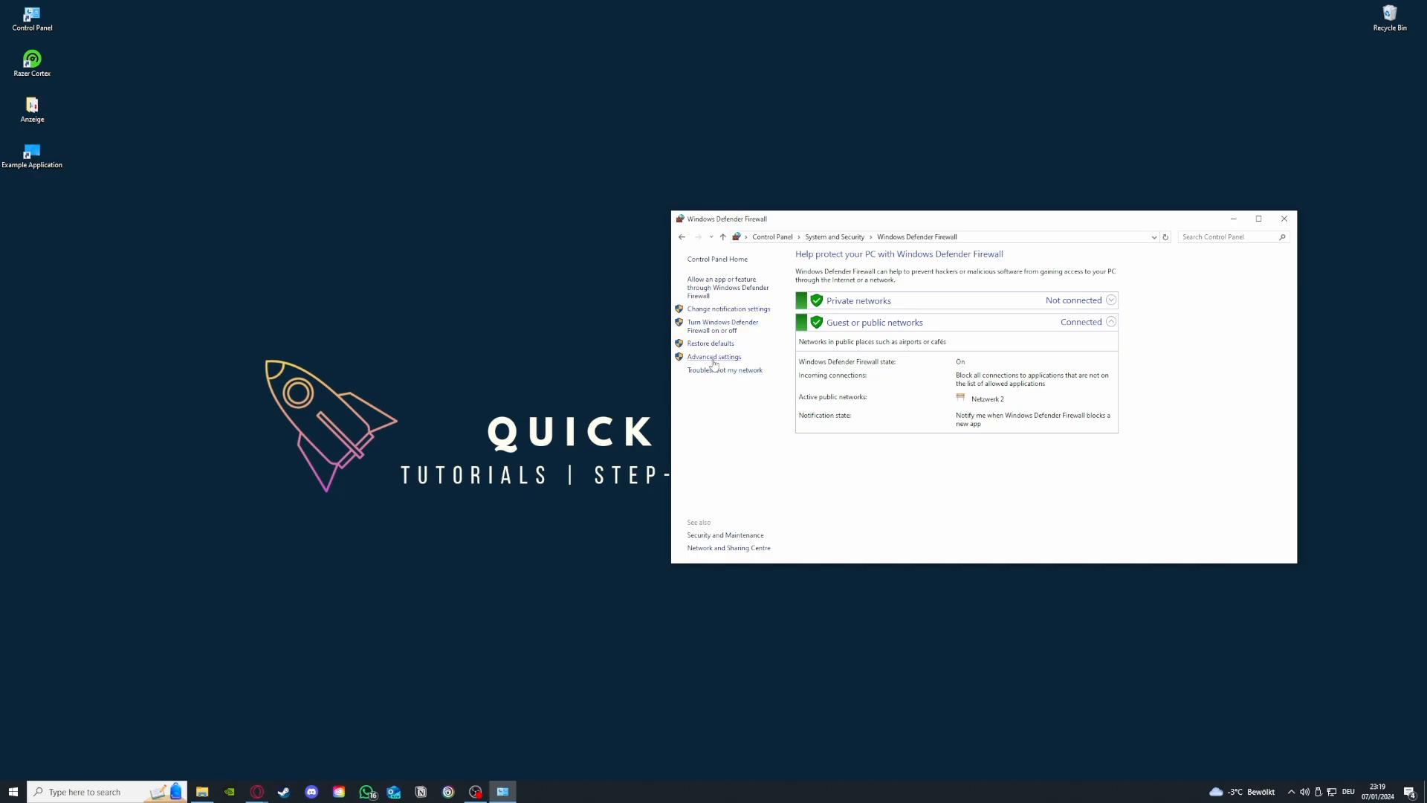
- Review the apps allowed through Windows Defender Firewall with their Private and Public permissions, and return to the firewall overview
left_click(717, 289)
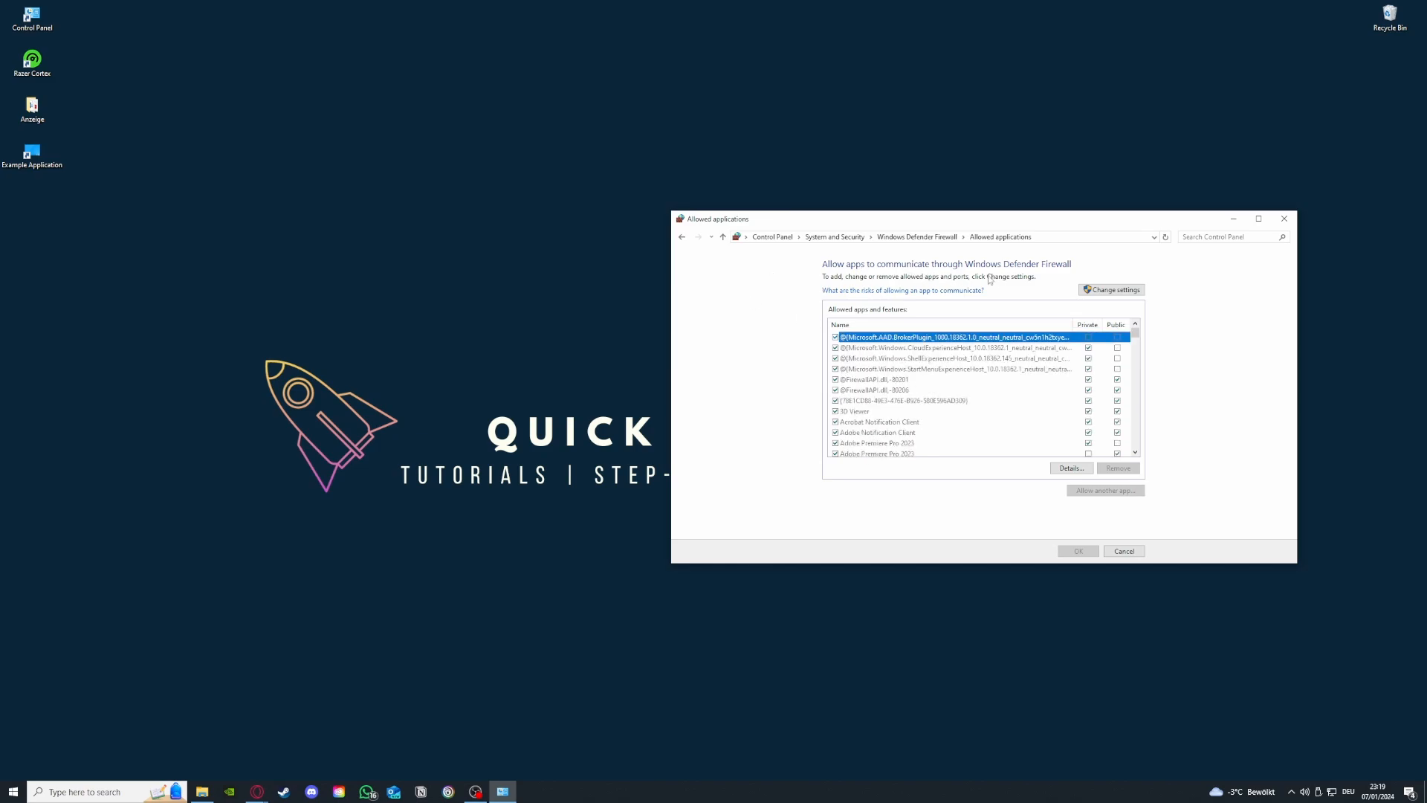
left_click(683, 237)
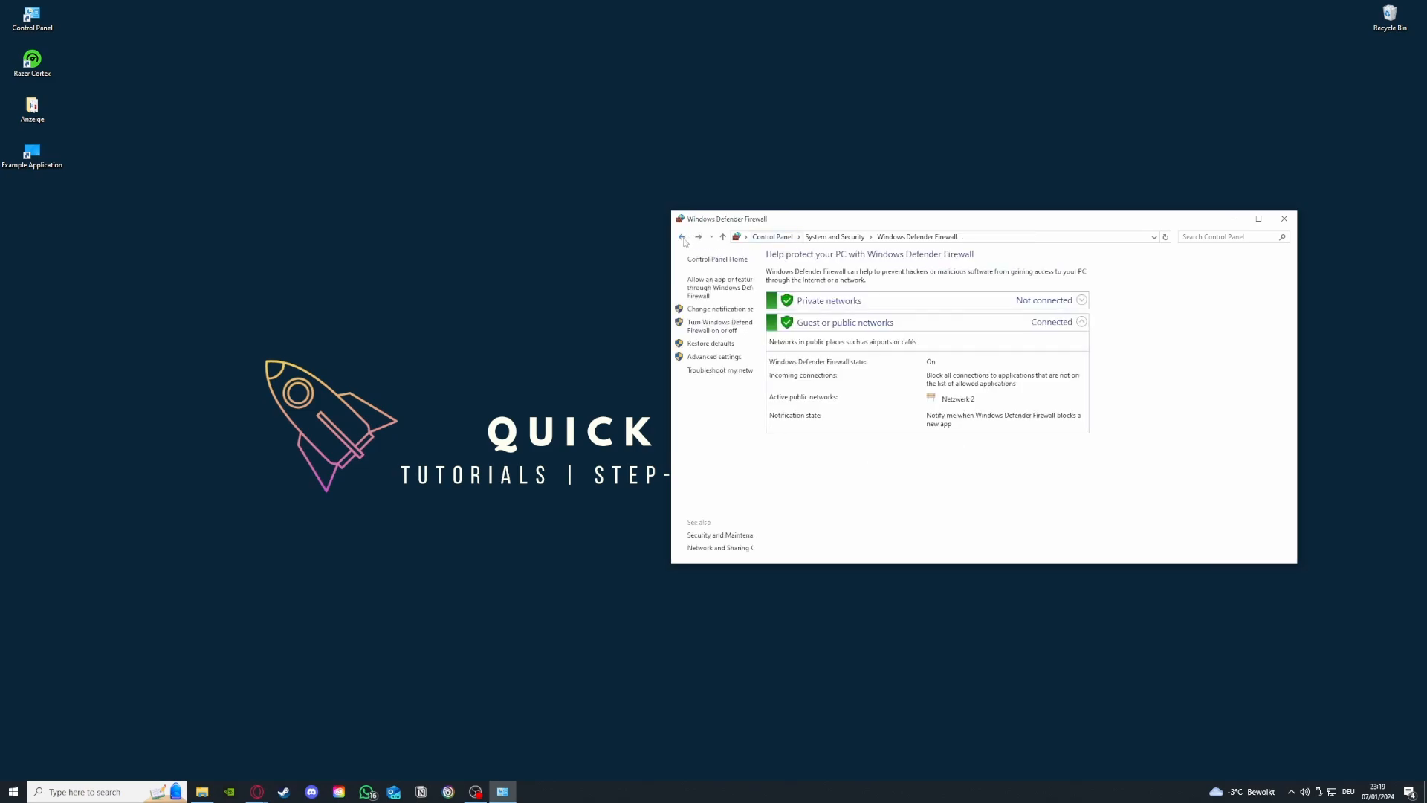
left_click(715, 289)
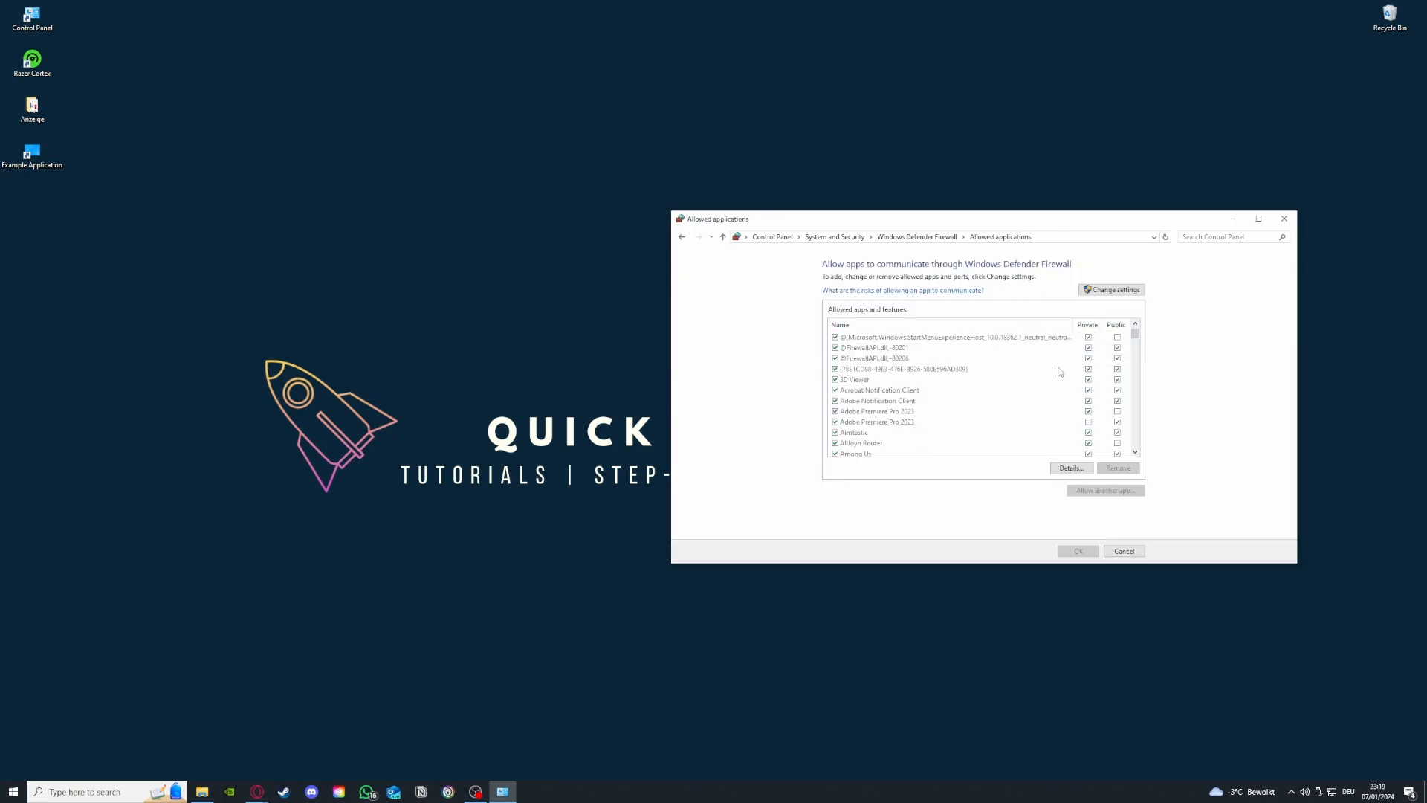
scroll(1058, 370, "down", 12)
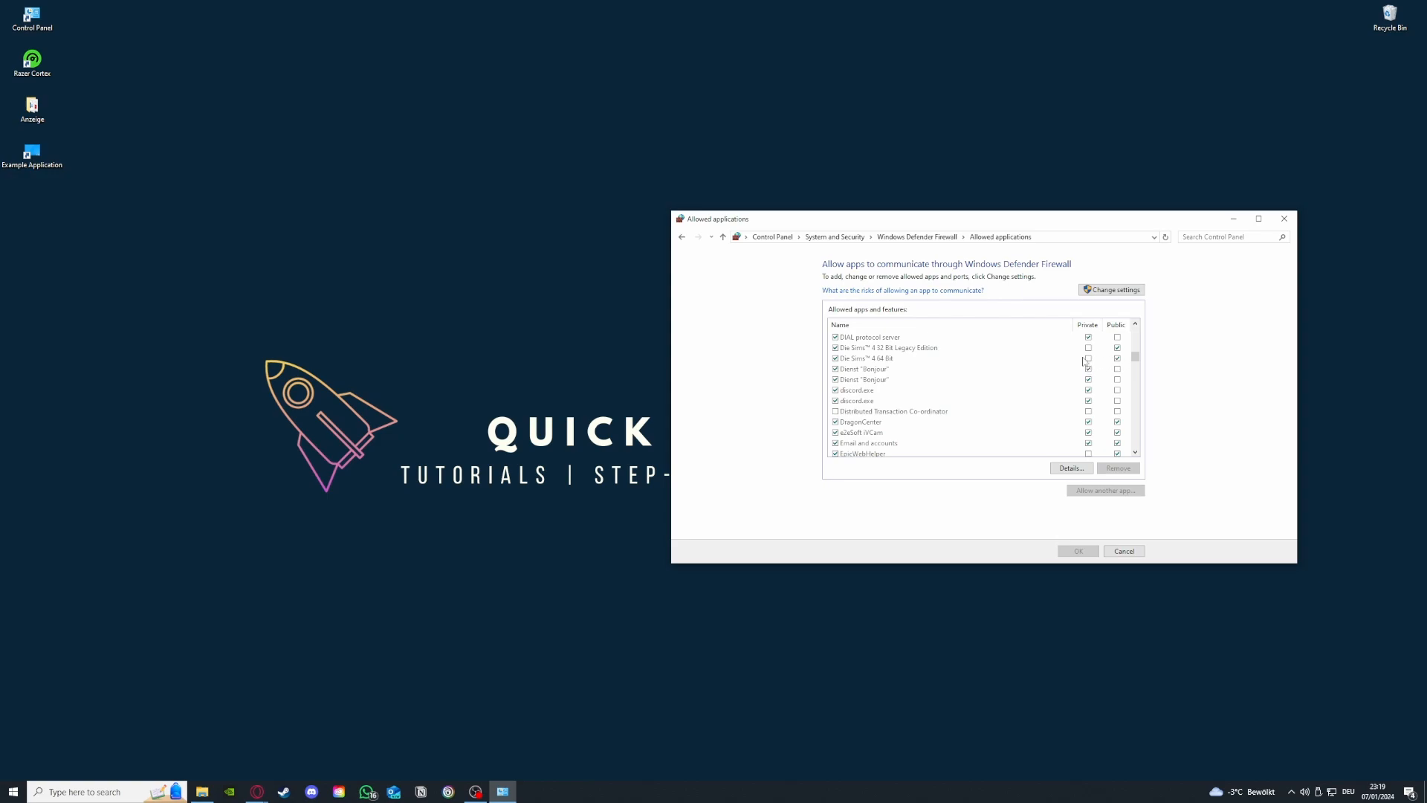
left_click(682, 237)
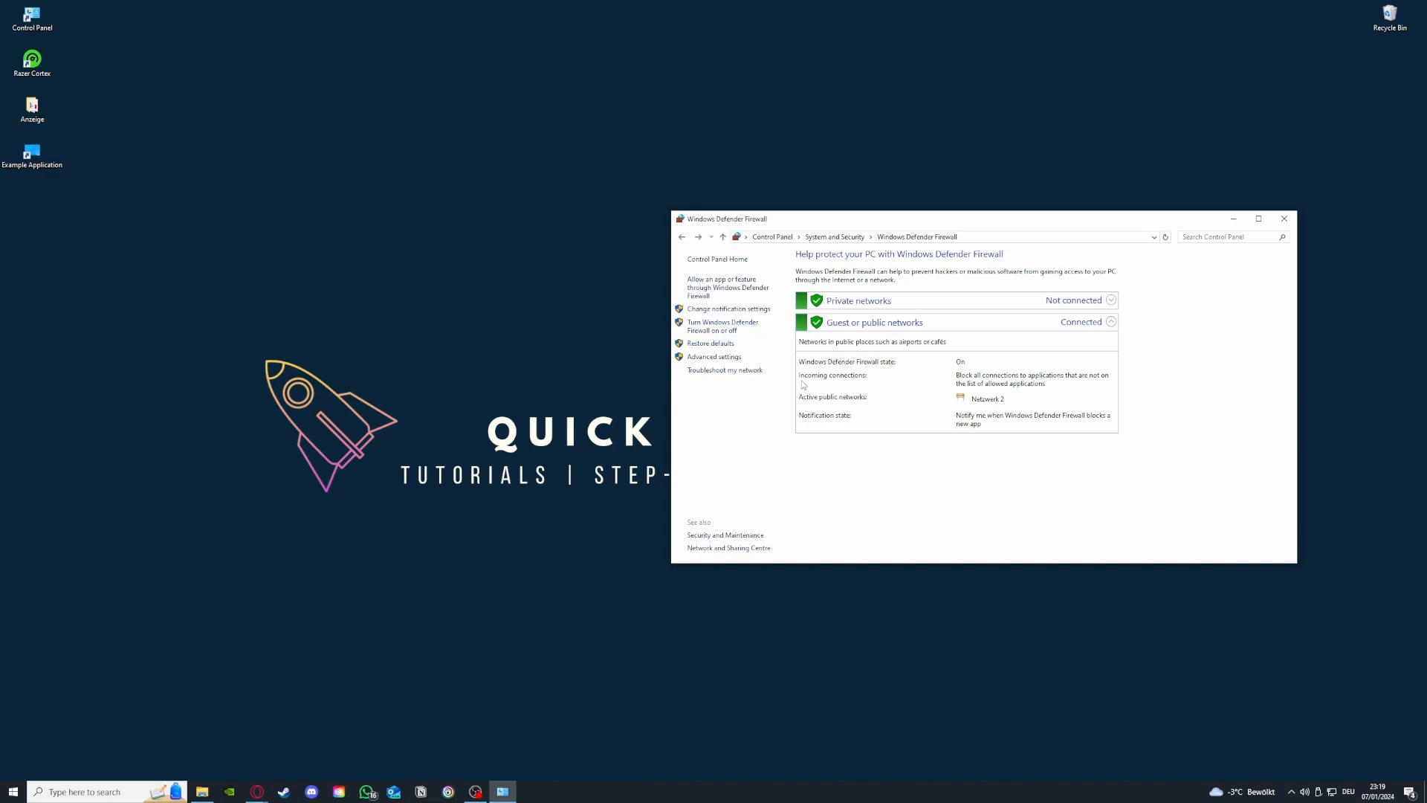
- Open the firewall's advanced settings and look through the inbound rules
left_click(713, 357)
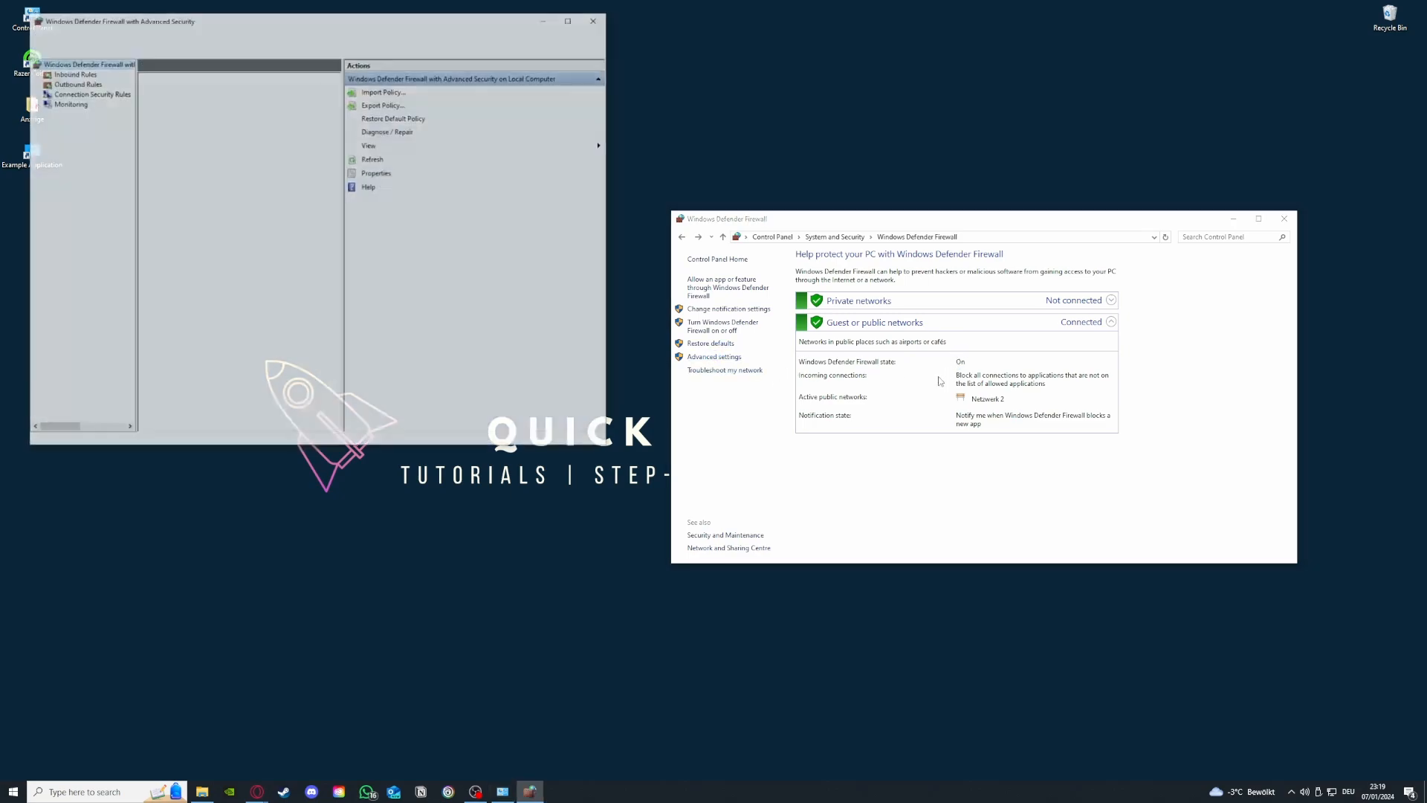
scroll(220, 172, "down", 3)
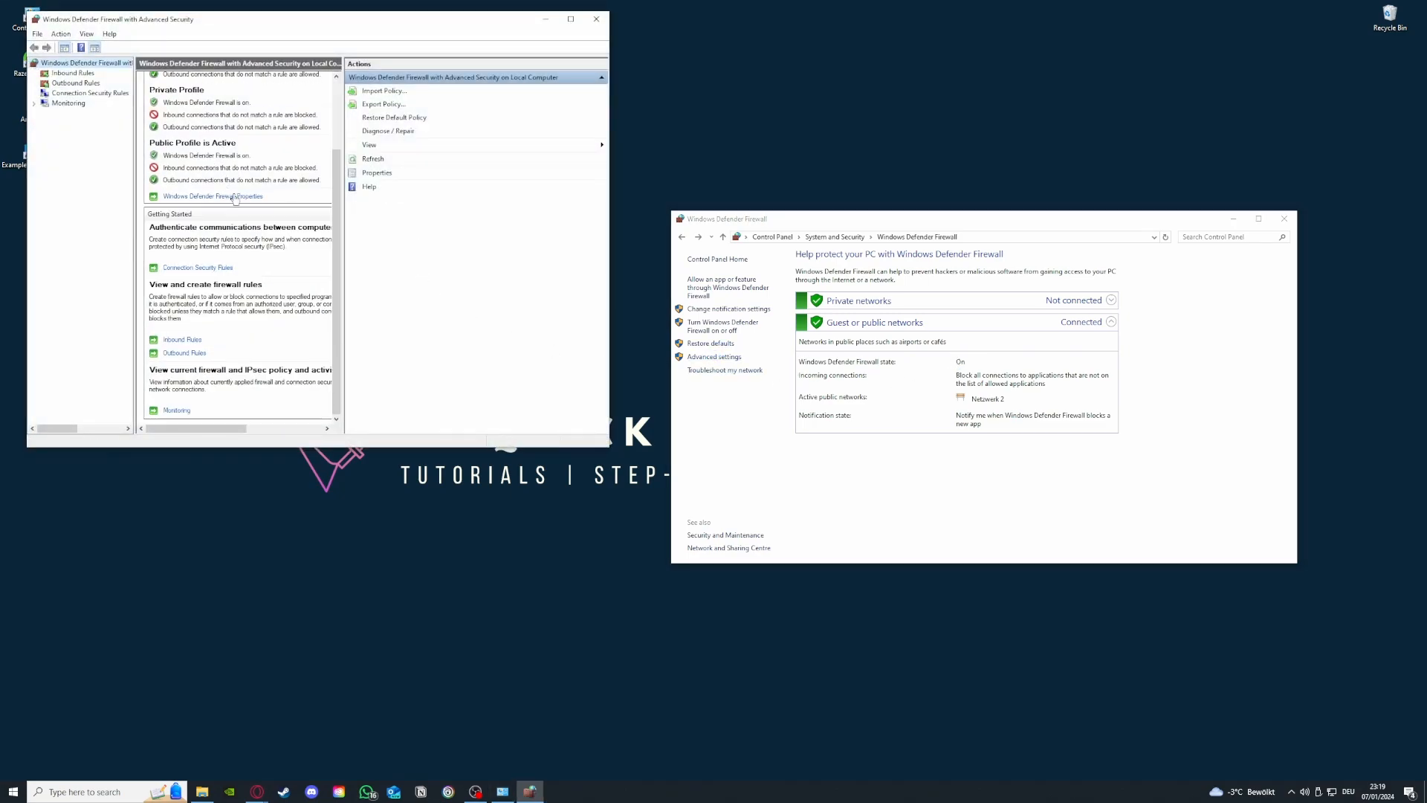
left_click(74, 73)
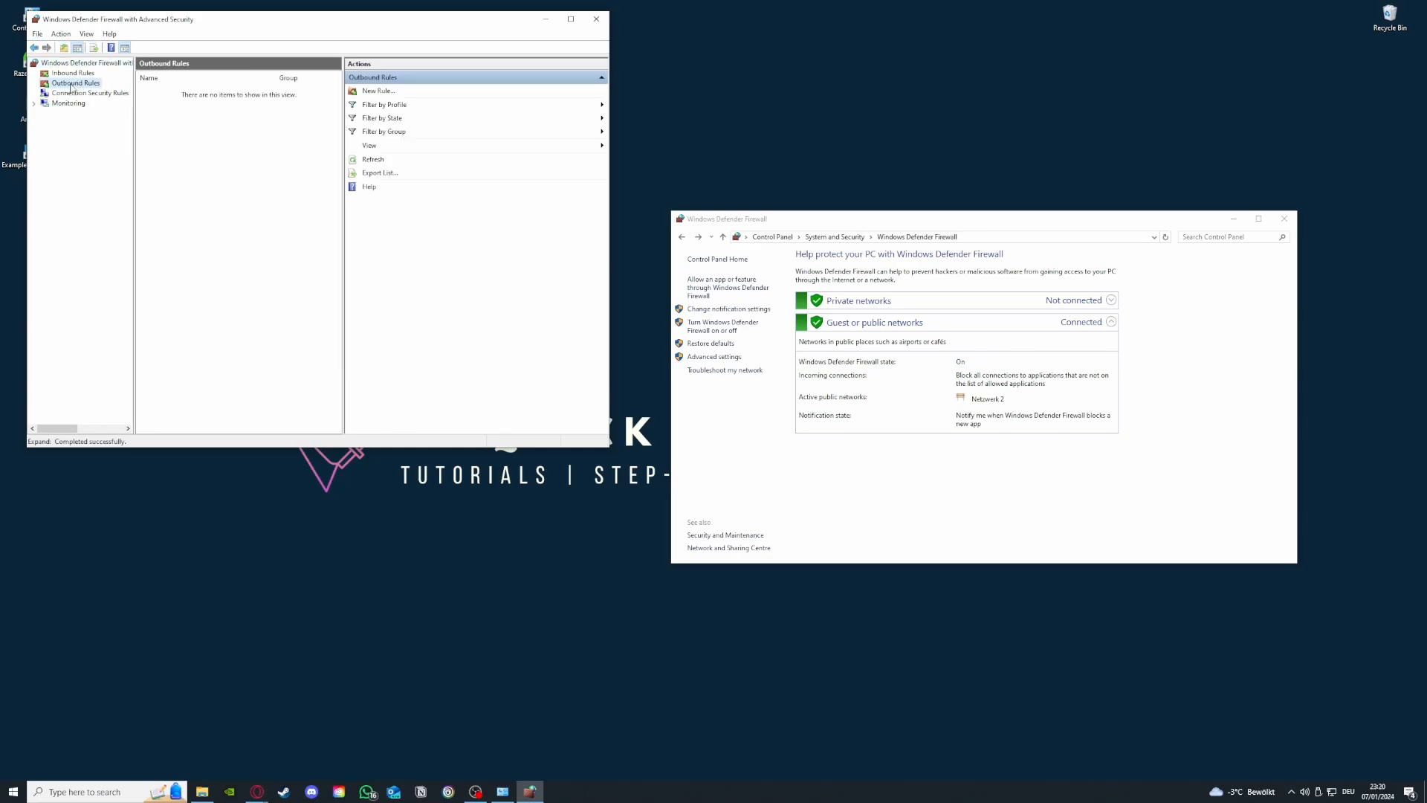
left_click(75, 83)
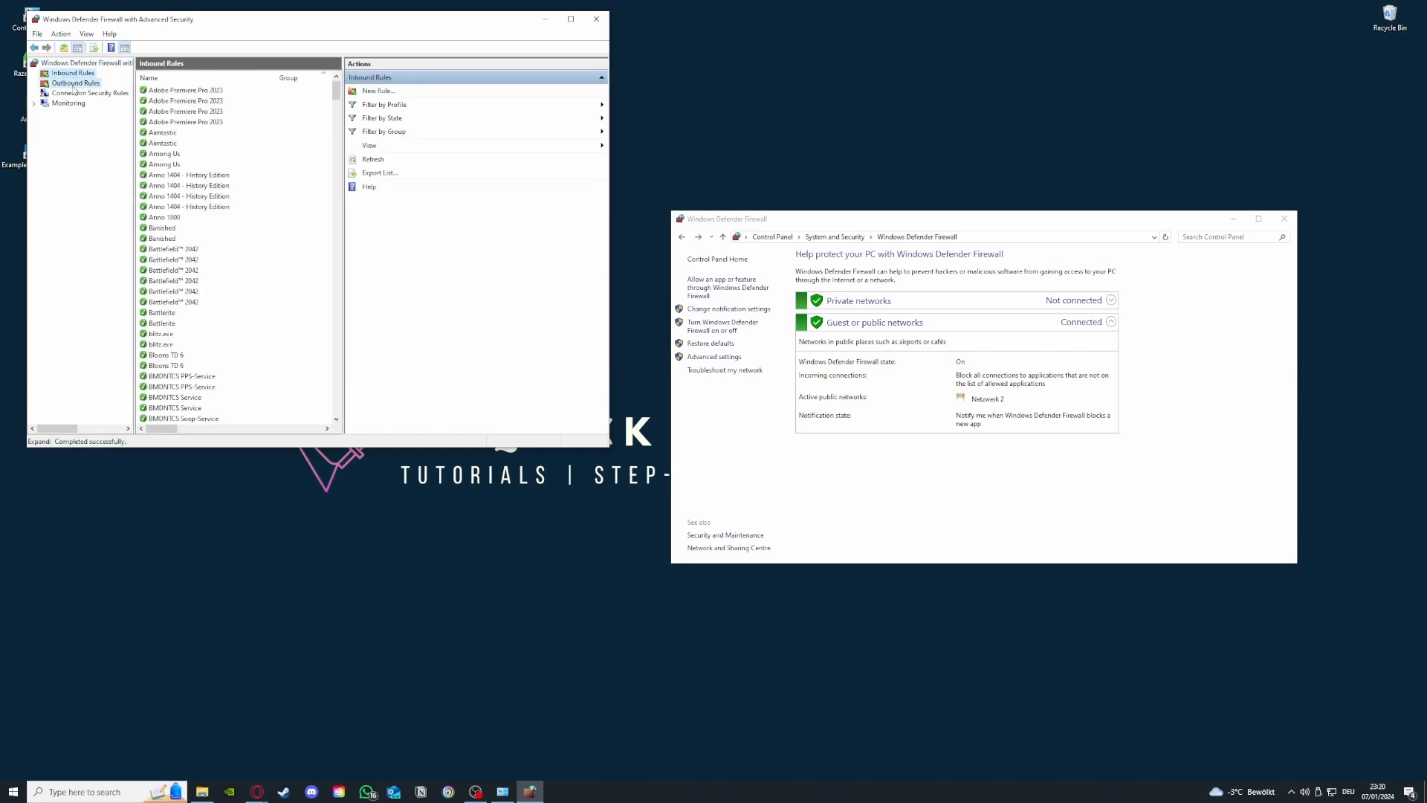
left_click(74, 74)
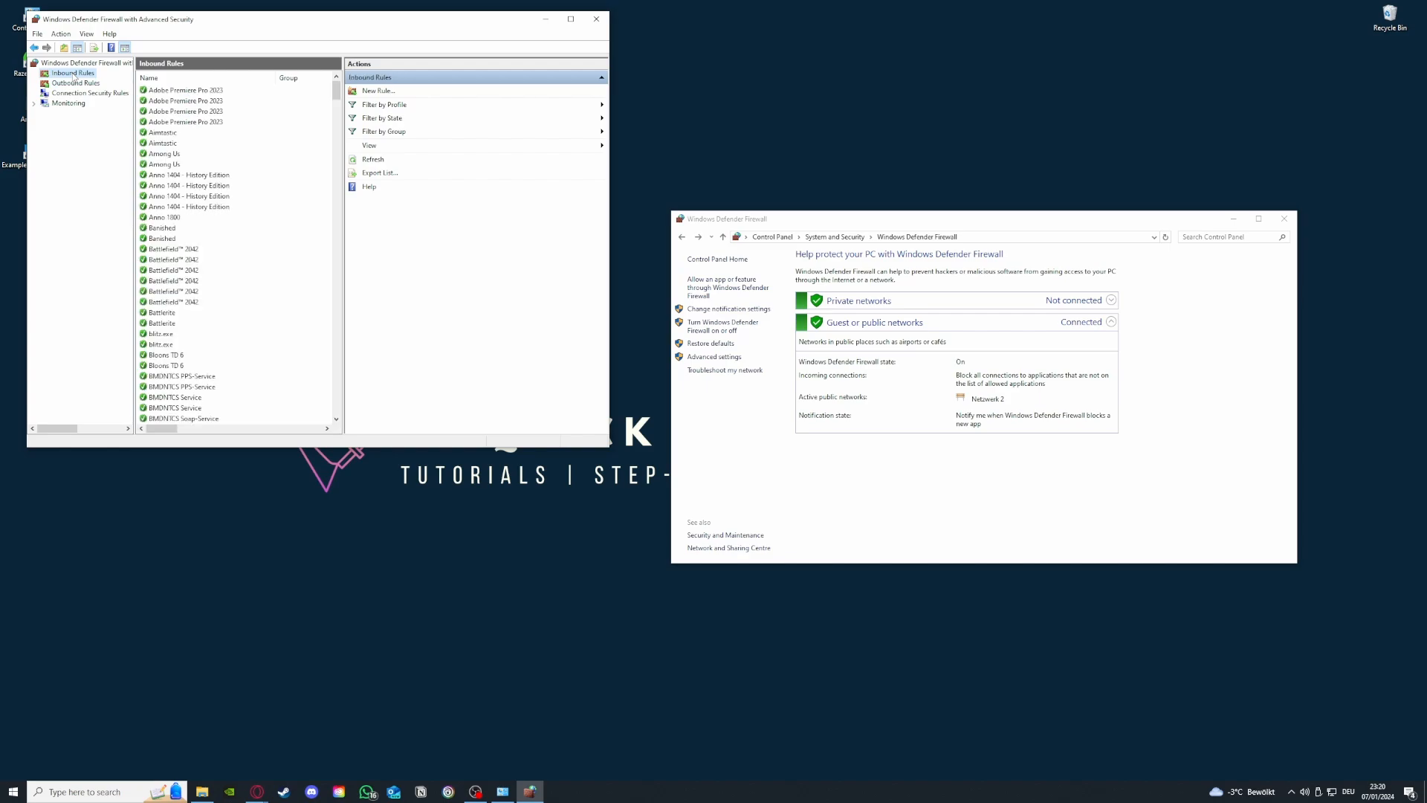
scroll(232, 223, "down", 20)
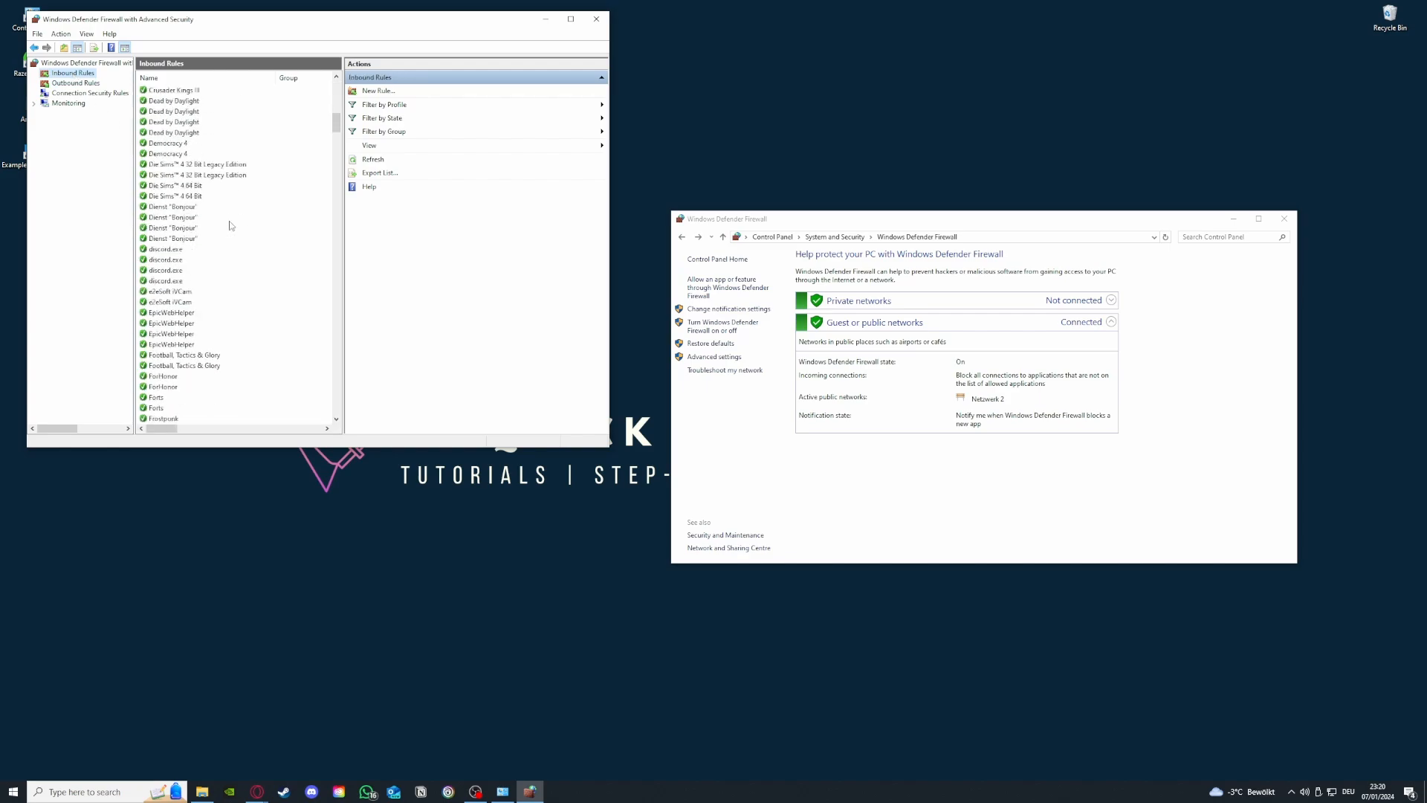
- View the rule types in the New Inbound Rule Wizard, cancel it, and look further down the inbound rules
left_click(400, 92)
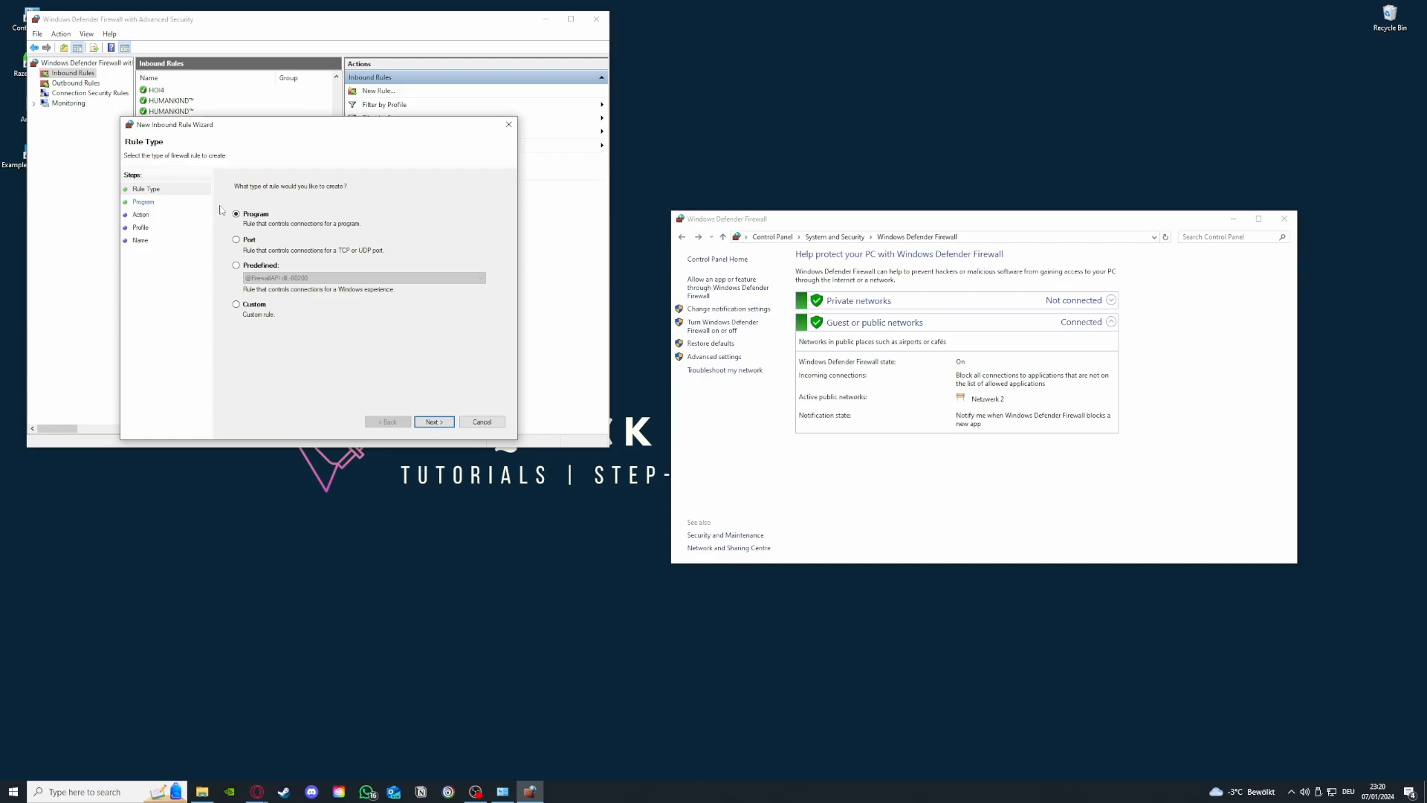
left_click(514, 127)
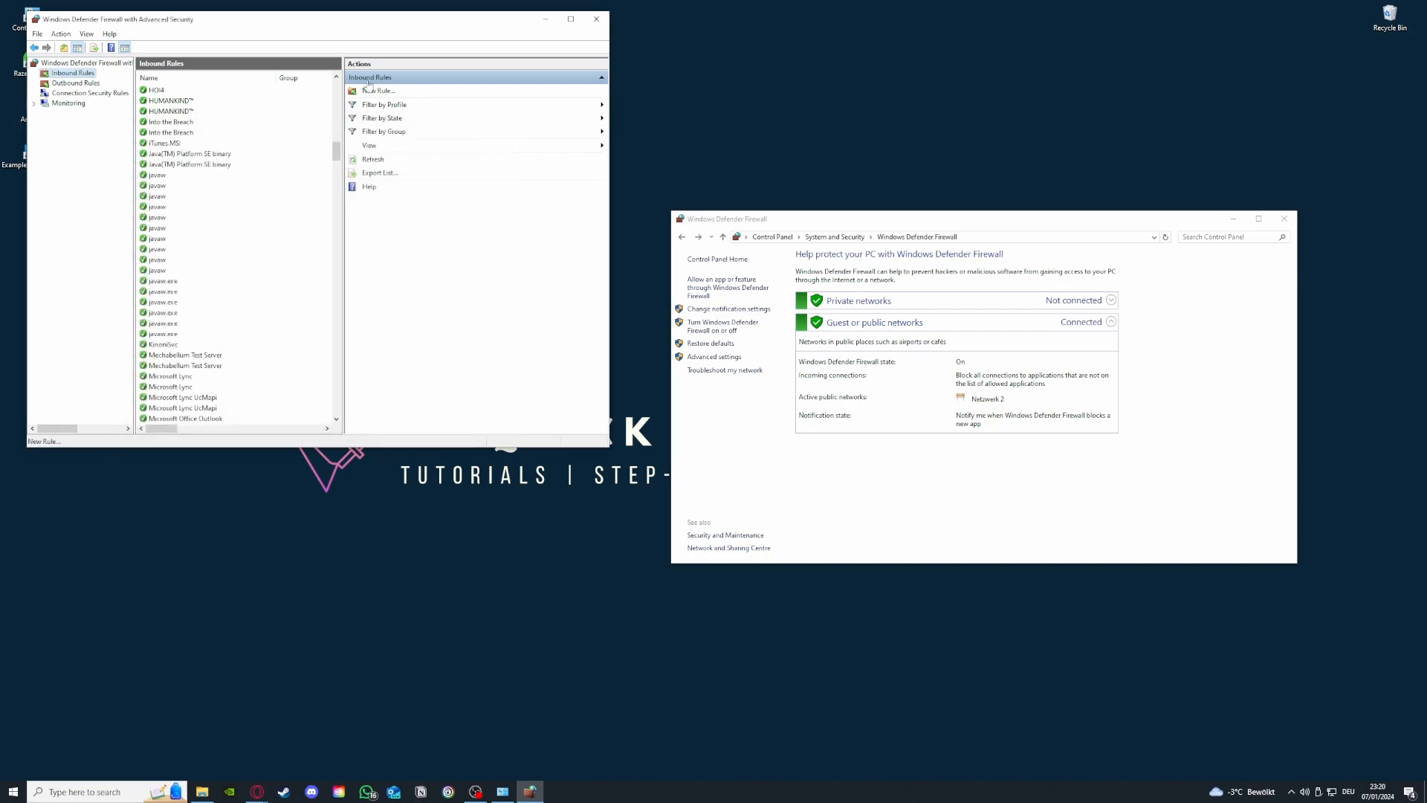
scroll(261, 359, "down", 15)
scroll(260, 359, "down", 8)
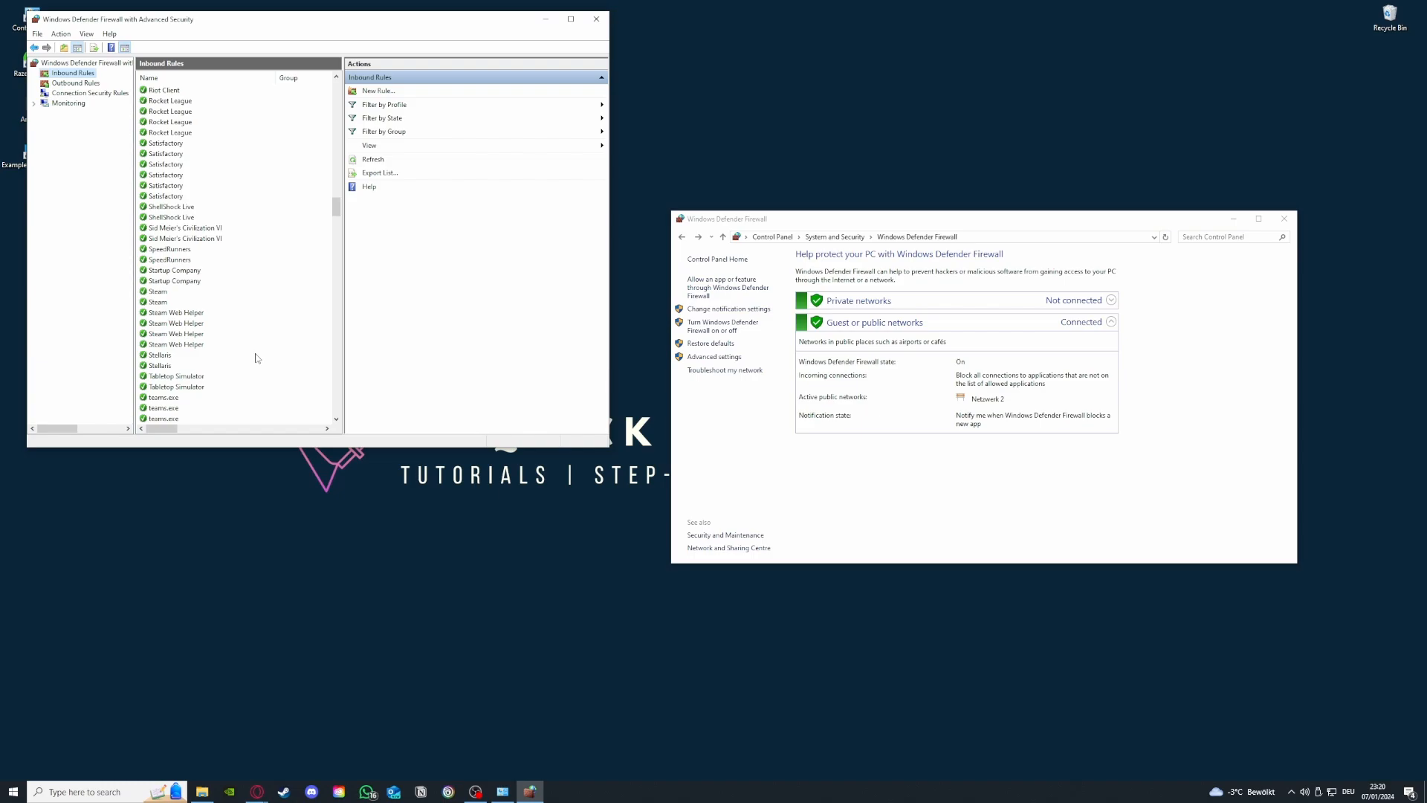
- Look through the outbound rules and compare them with the inbound rules
left_click(75, 84)
left_click(74, 73)
left_click(75, 84)
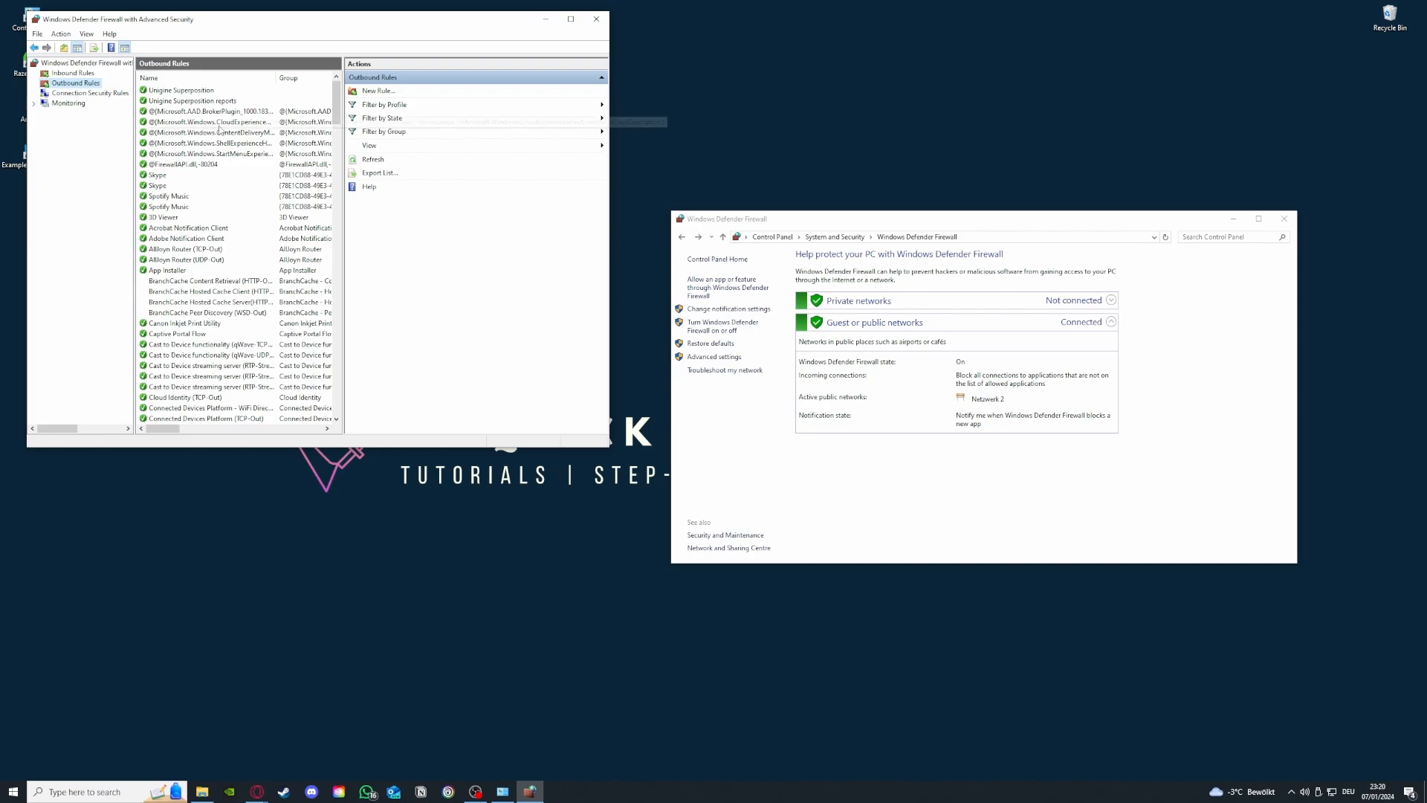
scroll(215, 134, "down", 15)
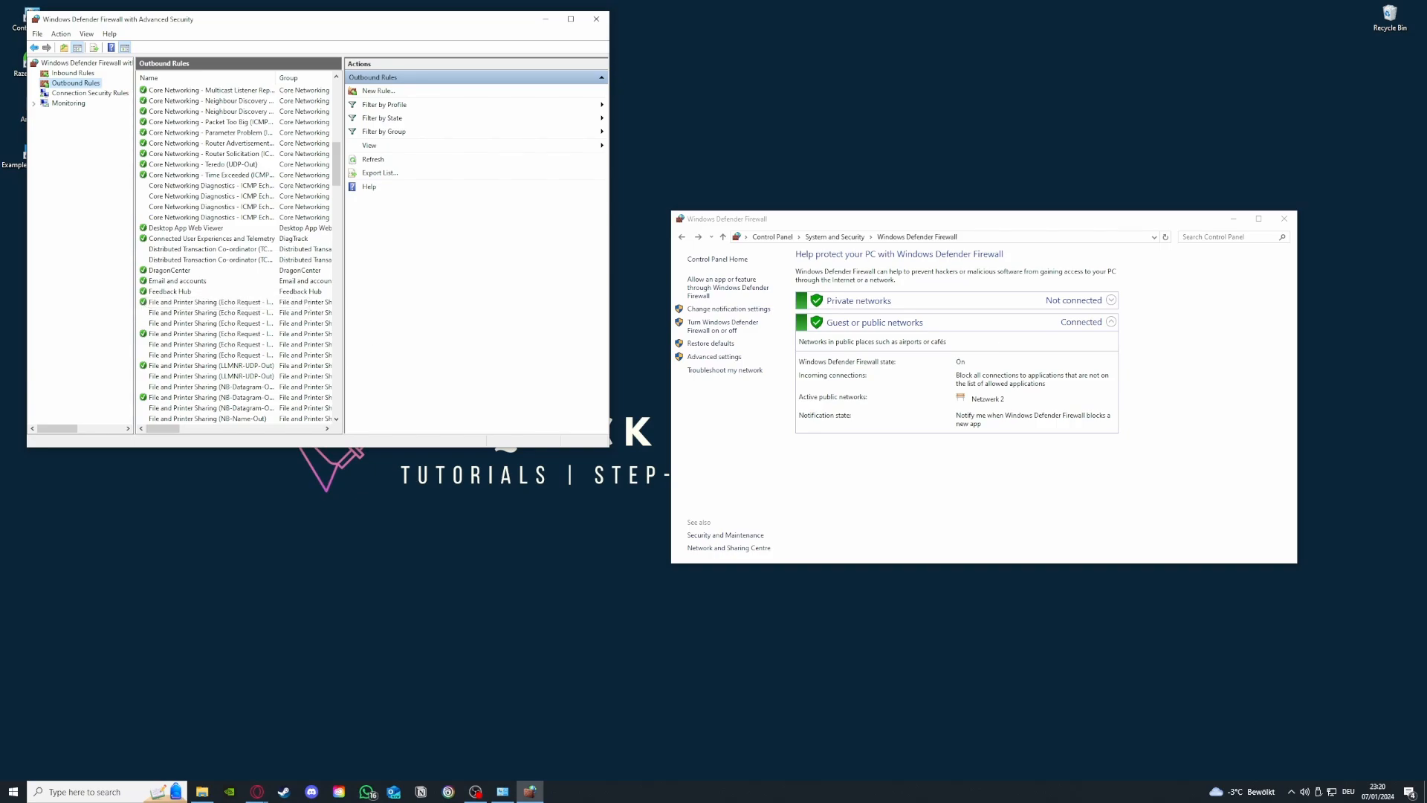
left_click(257, 791)
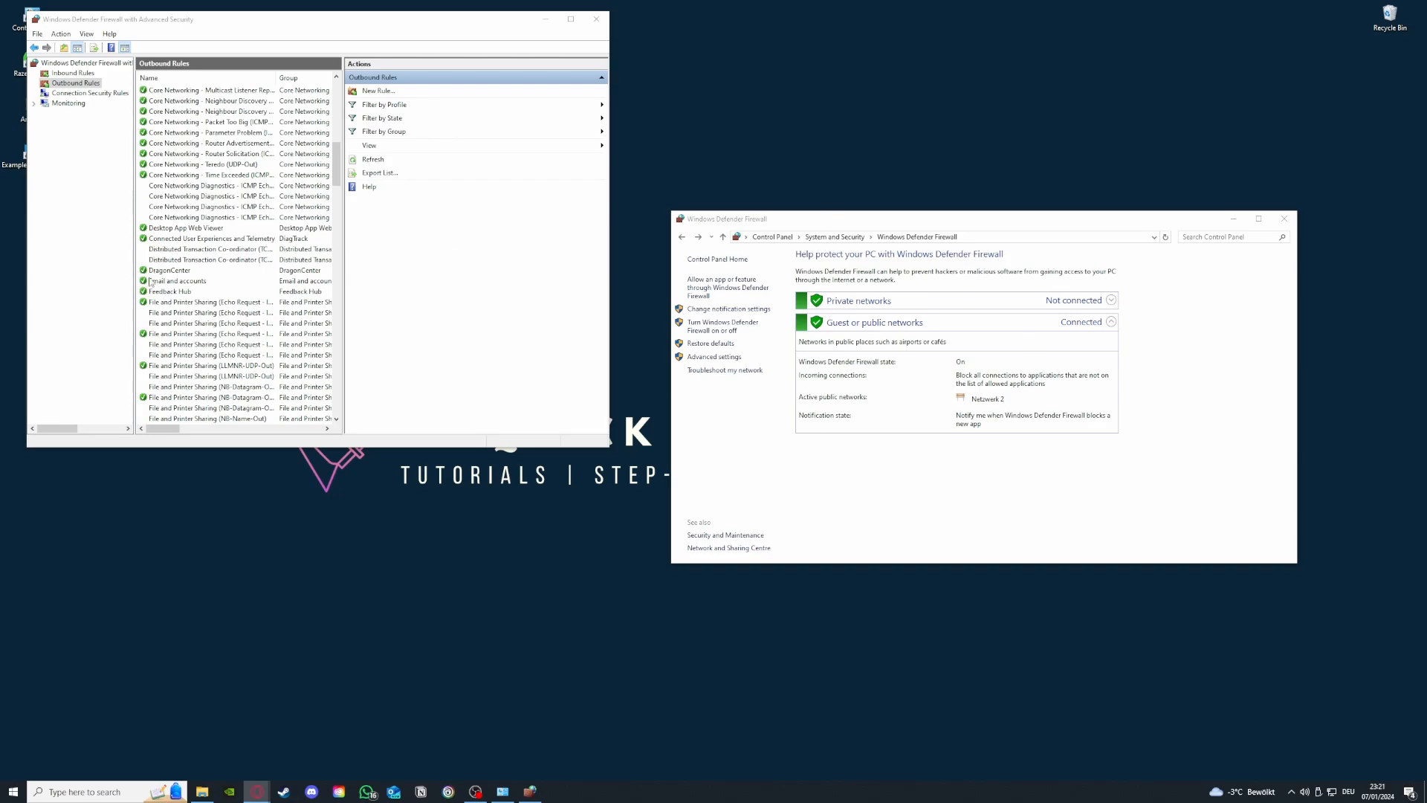
scroll(237, 312, "up", 10)
scroll(237, 312, "up", 3)
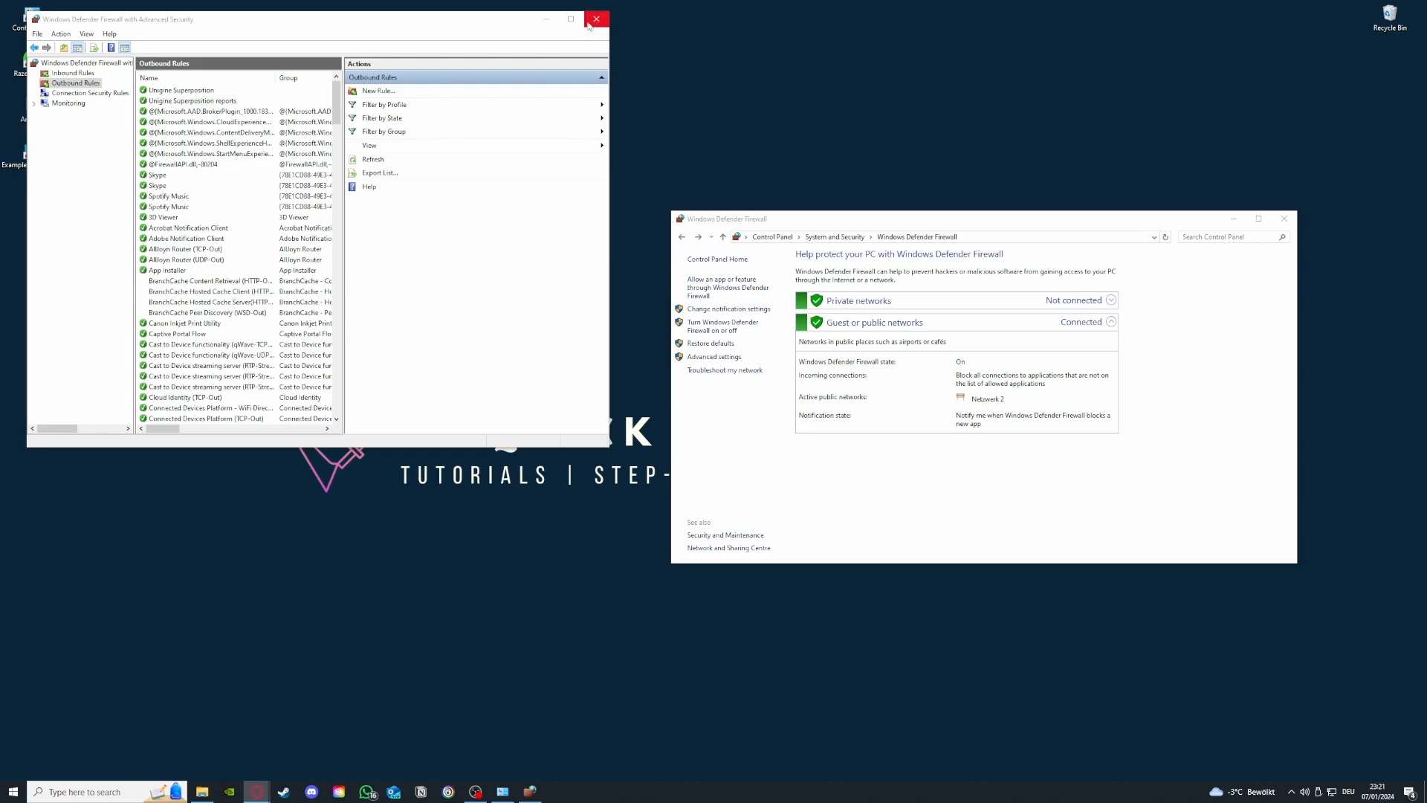
left_click(64, 74)
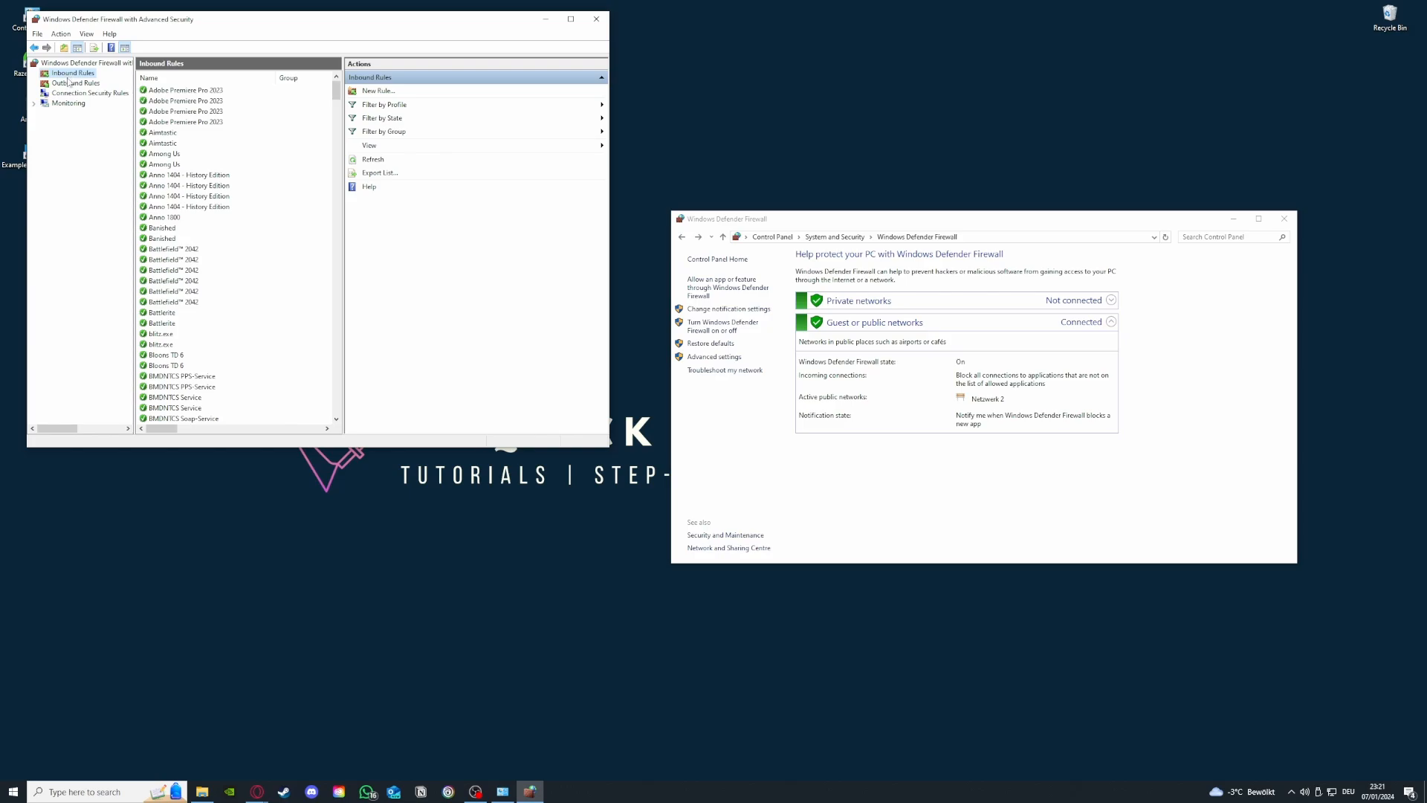
left_click(69, 83)
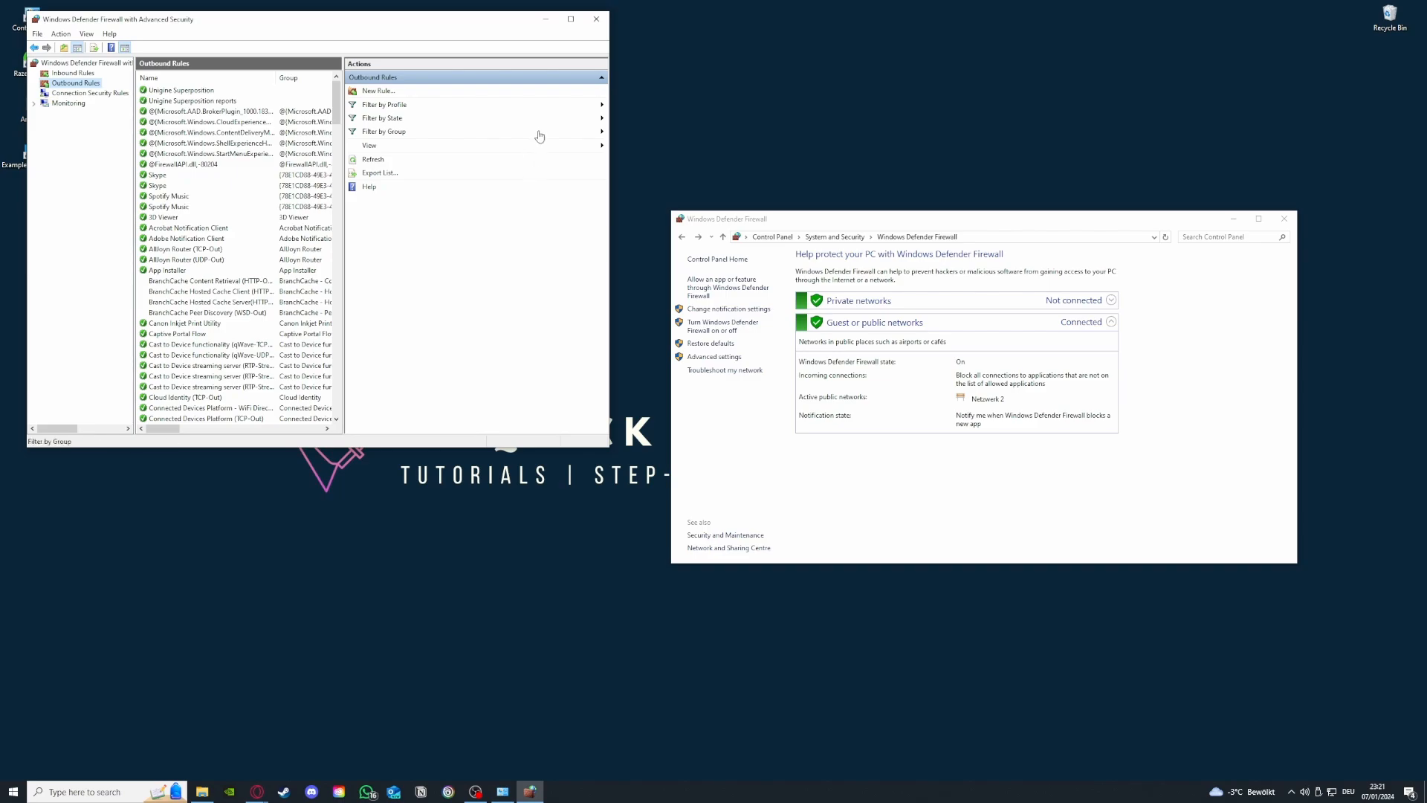
- Close both firewall windows and move the Example Application 2 shortcut above the QUICK TUTORIAL title on the desktop
left_click(596, 19)
left_click(1284, 221)
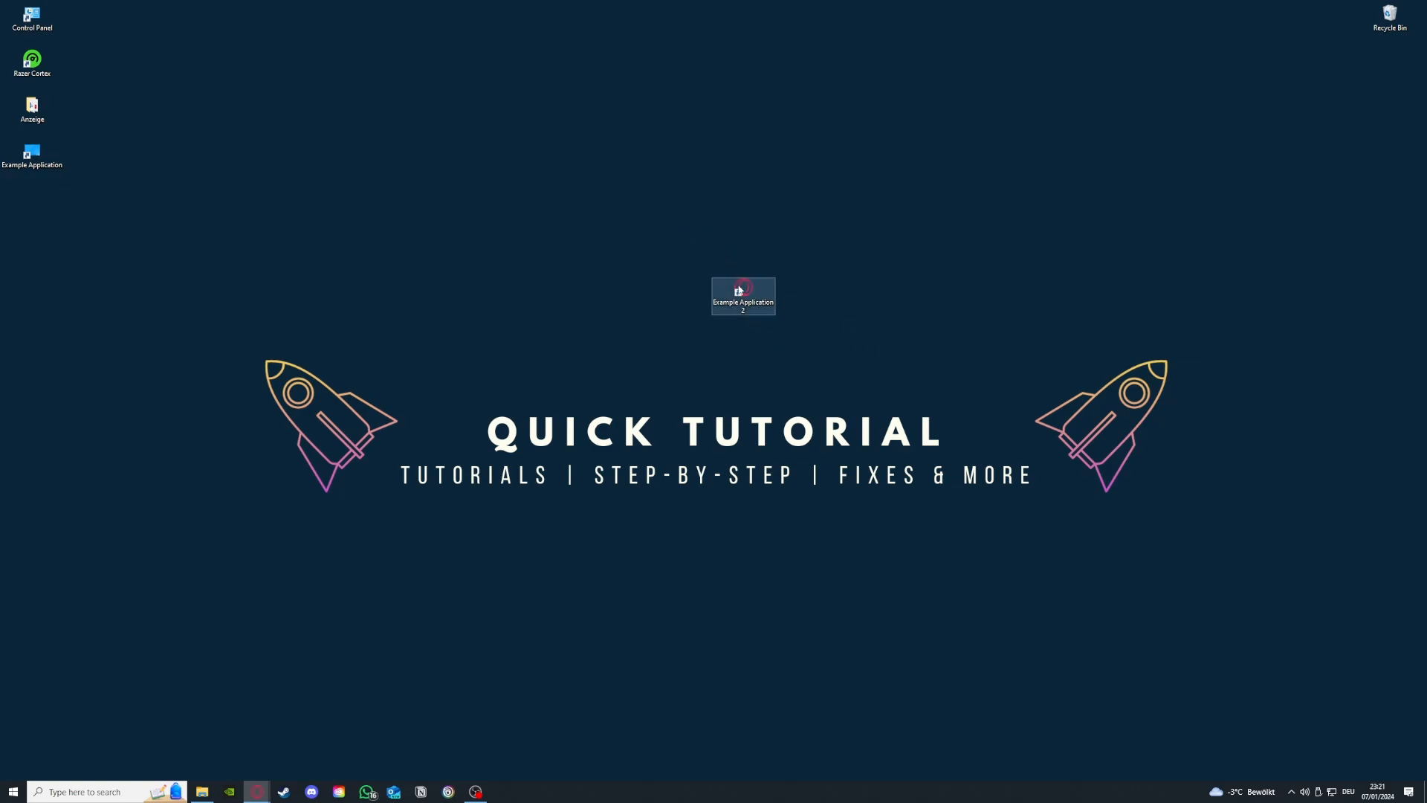
left_click_drag(743, 291, 596, 247)
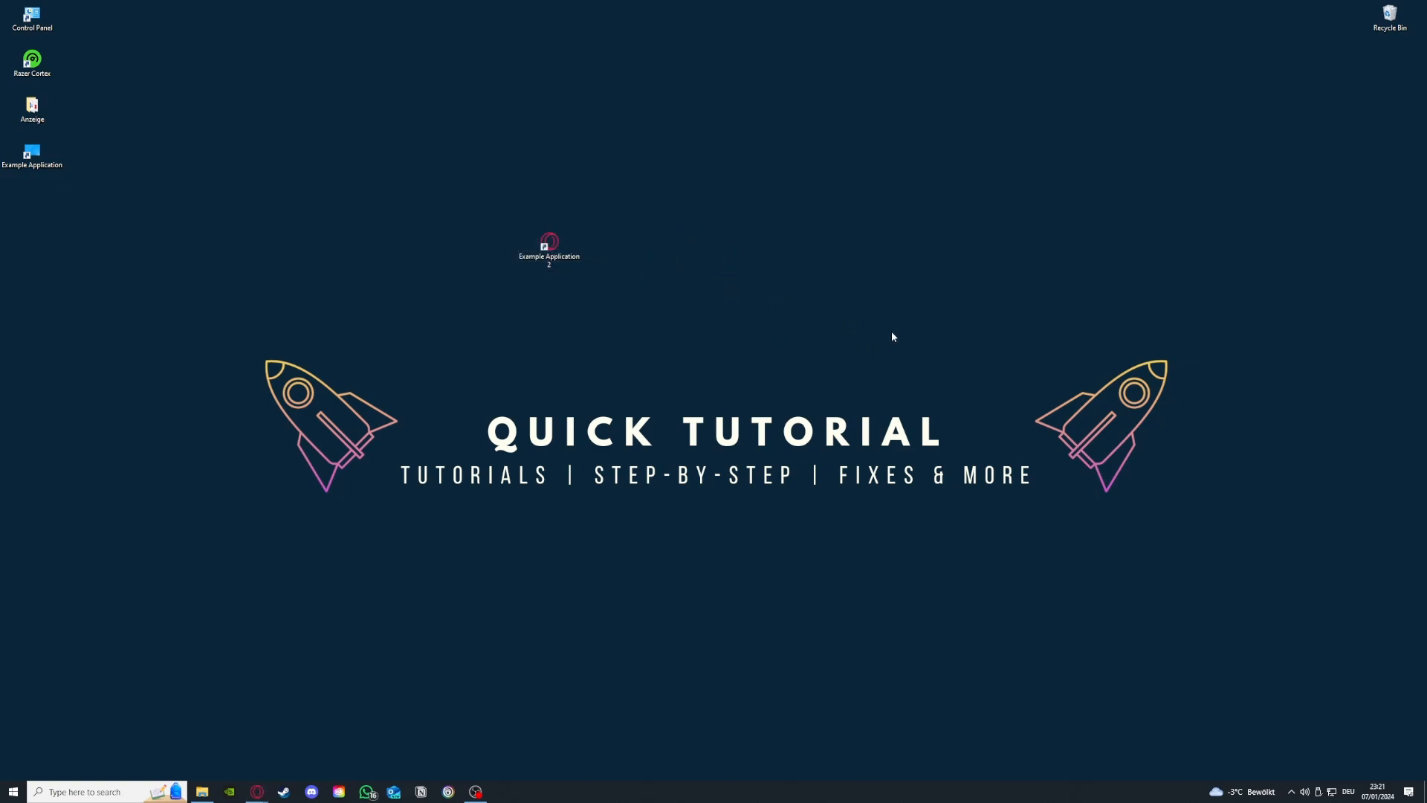